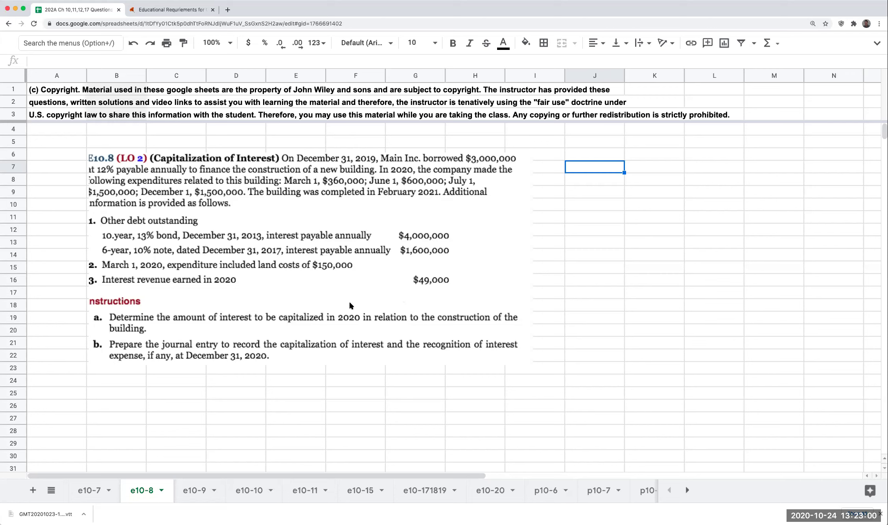
Enter the 3/1 expenditure of 360000 below the problem text, with the date in E25 and the amount in F25.
{"action": "left_click", "coordinate": [313, 398]}
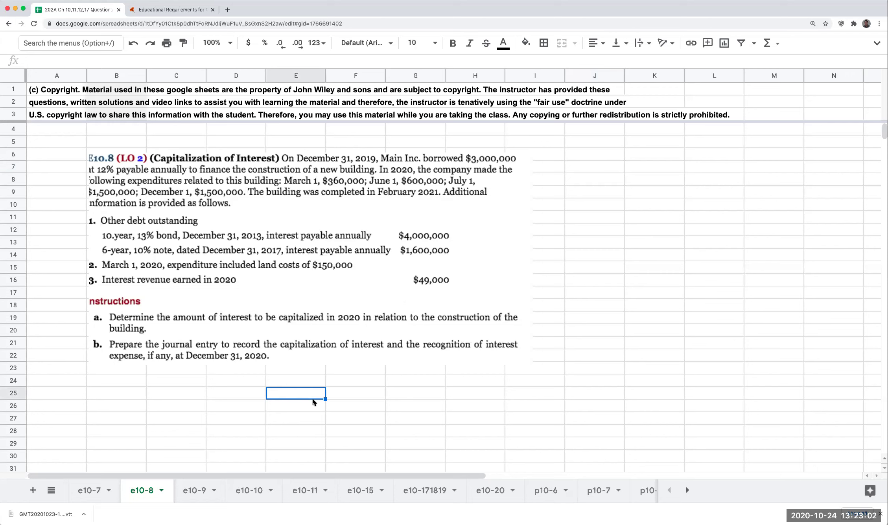
{"action": "type", "text": "3/1"}
{"action": "key", "text": "Return"}
{"action": "key", "text": "Up"}
{"action": "key", "text": "Right"}
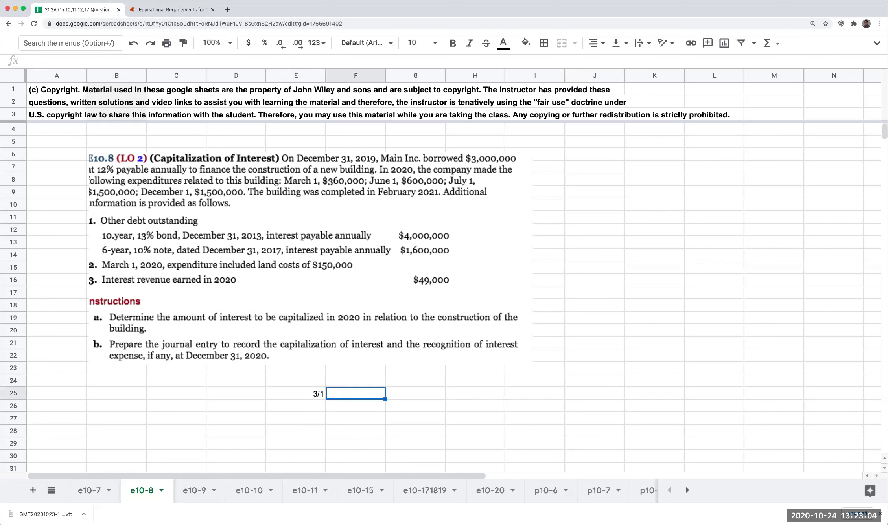
{"action": "type", "text": "3600"}
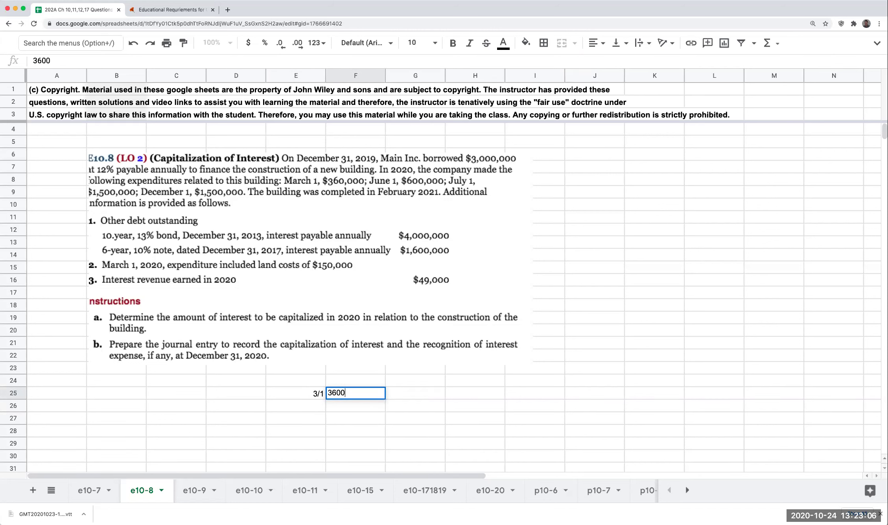
{"action": "type", "text": "00"}
{"action": "key", "text": "Return"}
Add the 6/1 expenditure of 600000 in row 26, directly beneath the 3/1 entry.
{"action": "type", "text": "6/1"}
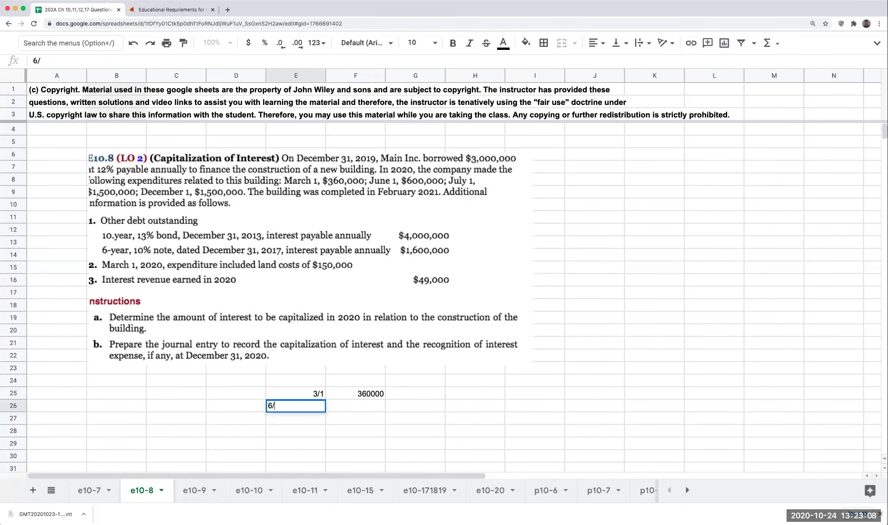
{"action": "key", "text": "Return"}
{"action": "key", "text": "Up"}
{"action": "key", "text": "Right"}
{"action": "type", "text": "600"}
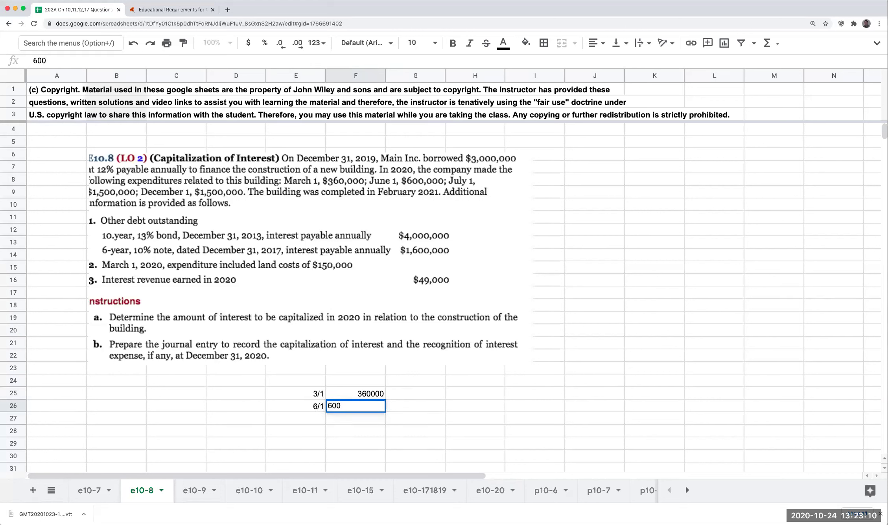
{"action": "type", "text": "000"}
{"action": "key", "text": "Return"}
{"action": "key", "text": "Left"}
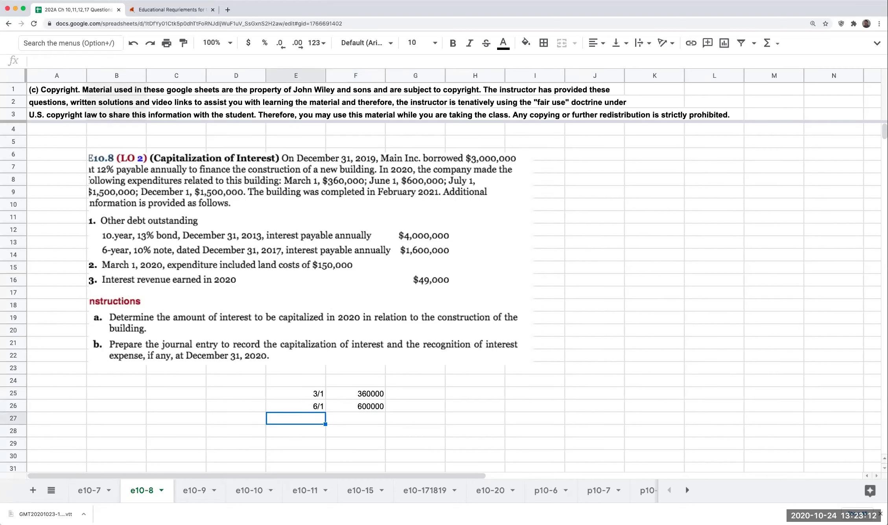
Add the 7/1 expenditure of 1500000 in row 27, directly beneath the 6/1 entry.
{"action": "type", "text": "7/1"}
{"action": "key", "text": "Tab"}
{"action": "type", "text": "150"}
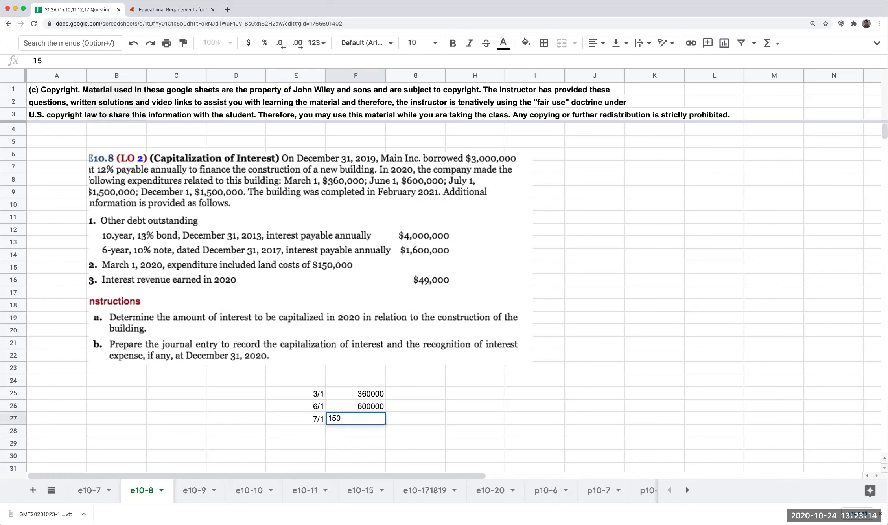
{"action": "type", "text": "0000"}
{"action": "key", "text": "Return"}
{"action": "key", "text": "Left"}
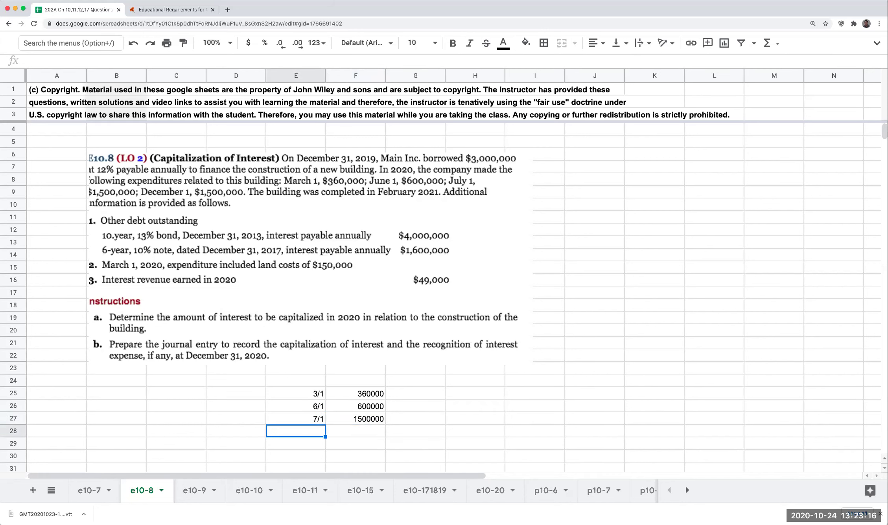
Add the 12/1 expenditure of 1500000 in row 28 to complete the list of expenditures.
{"action": "type", "text": "12/1"}
{"action": "key", "text": "Return"}
{"action": "key", "text": "Up"}
{"action": "key", "text": "Right"}
{"action": "type", "text": "15"}
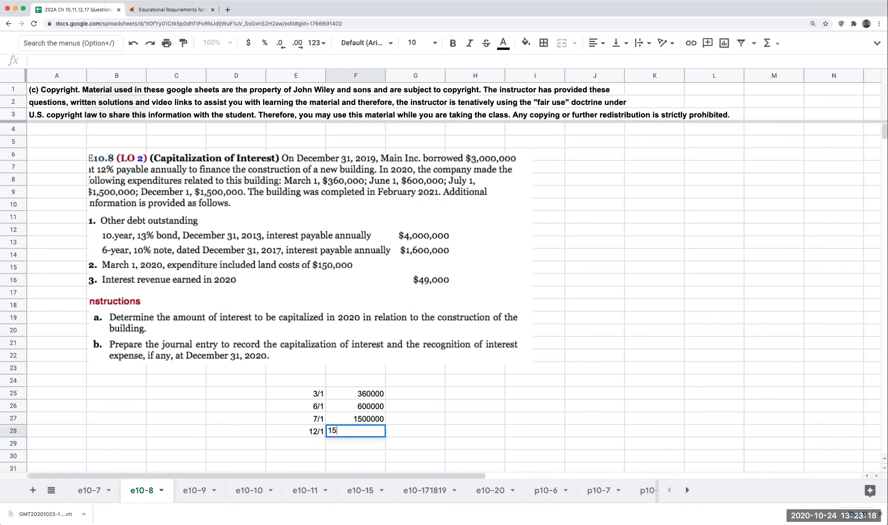
{"action": "type", "text": "00000"}
{"action": "key", "text": "Return"}
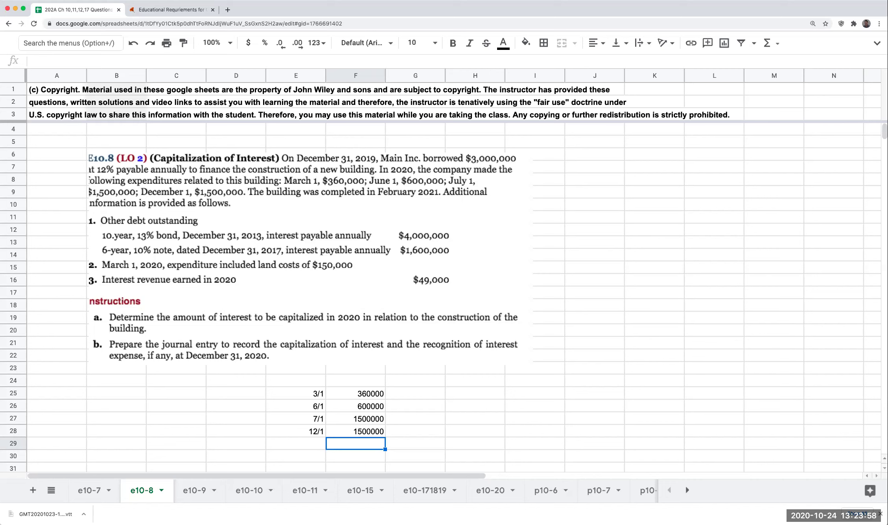
{"action": "key", "text": "Up"}
{"action": "key", "text": "Up"}
{"action": "key", "text": "Up"}
{"action": "key", "text": "Up"}
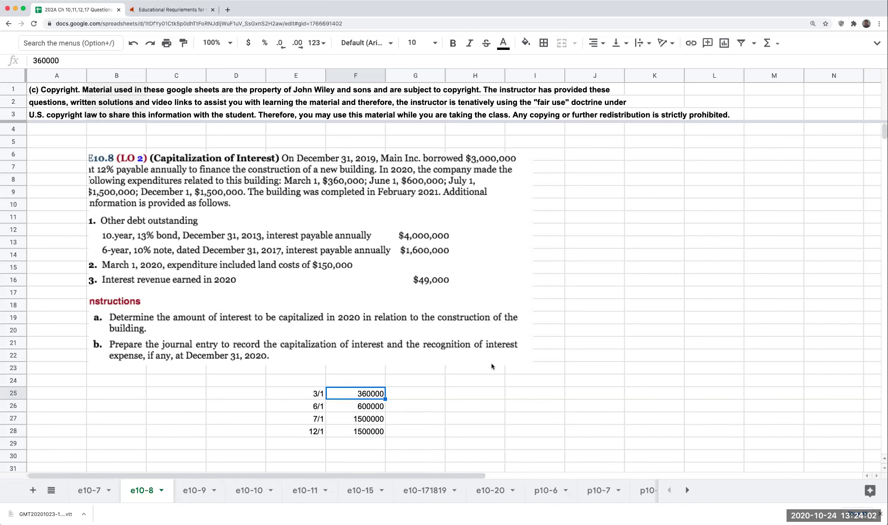
Start a debt table beside the problem text with the heading "actual" in J11 and "construction loan" in J12.
{"action": "left_click", "coordinate": [605, 220]}
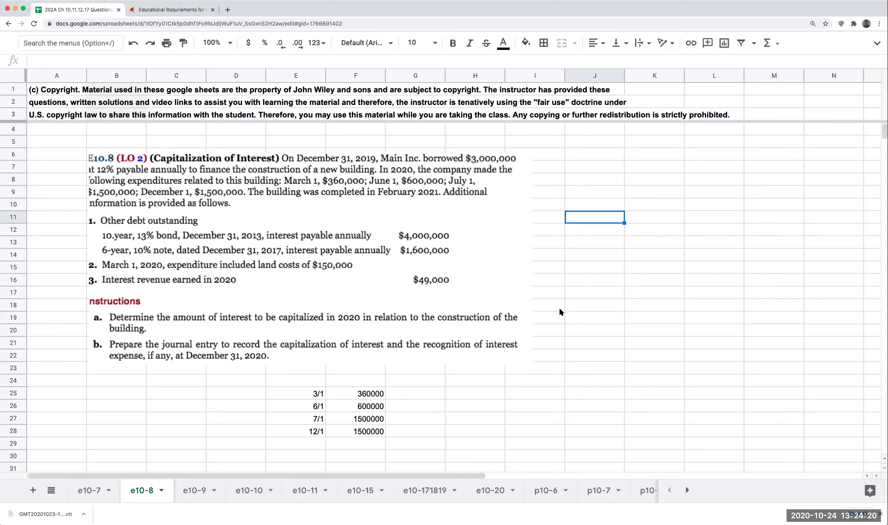
{"action": "type", "text": "actual"}
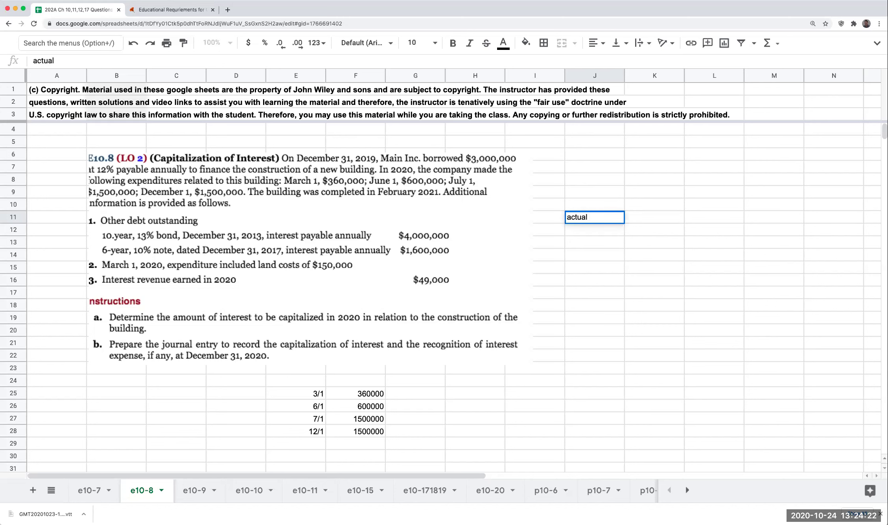
{"action": "key", "text": "Return"}
{"action": "type", "text": "cons"}
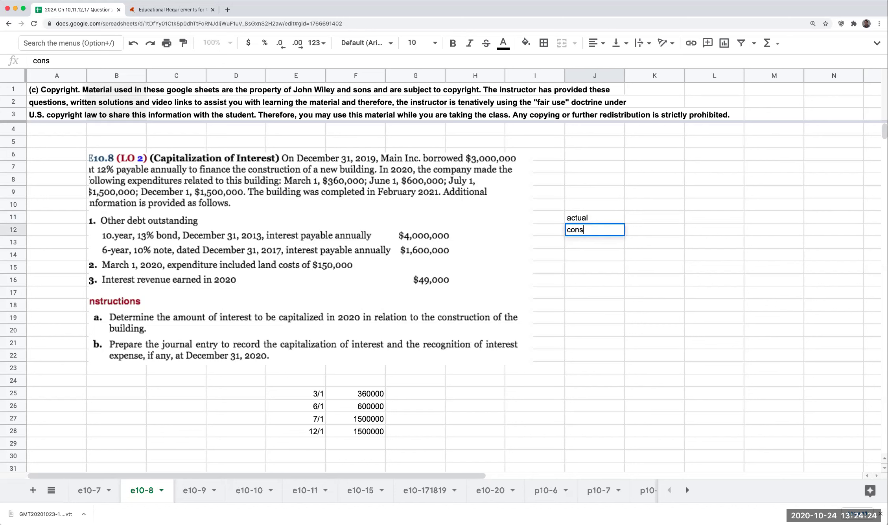
{"action": "type", "text": "truction loan"}
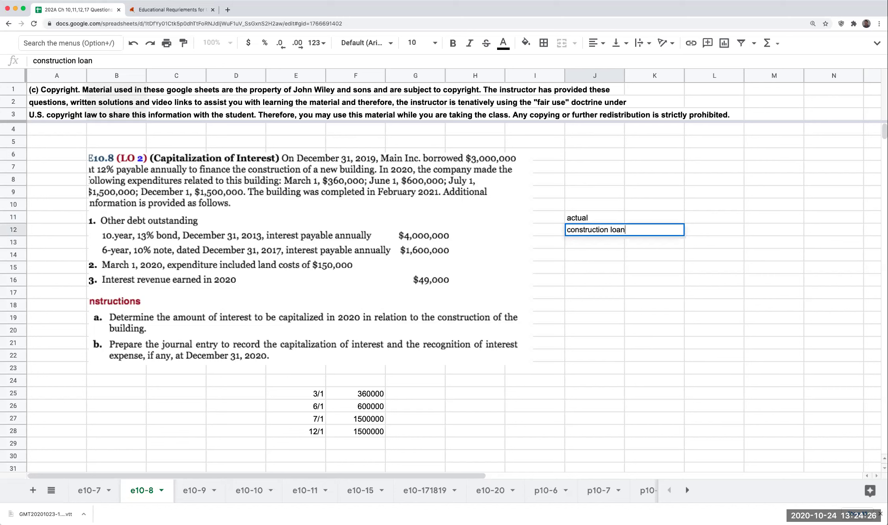
Enter 3000000 in K12 as the construction loan's amount.
{"action": "key", "text": "Tab"}
{"action": "type", "text": "300000"}
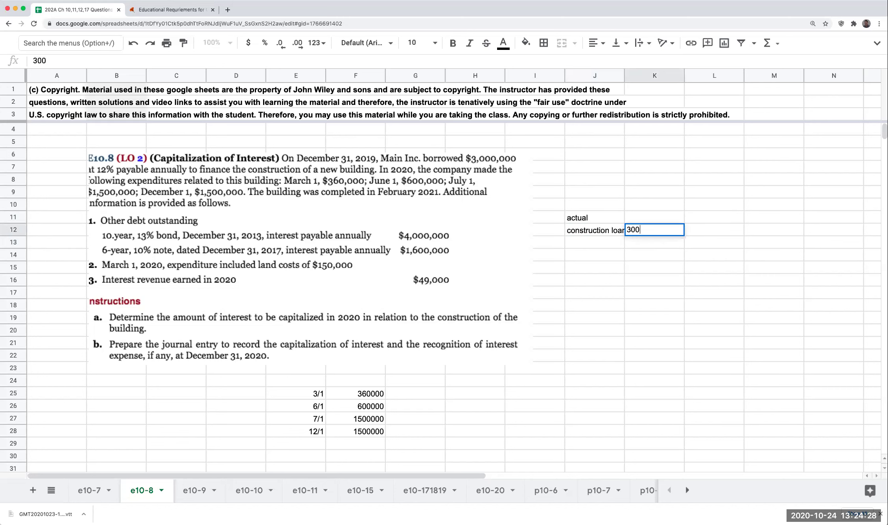
{"action": "key", "text": "BackSpace"}
{"action": "key", "text": "BackSpace"}
{"action": "key", "text": "BackSpace"}
{"action": "key", "text": "BackSpace"}
{"action": "key", "text": "BackSpace"}
{"action": "key", "text": "BackSpace"}
{"action": "type", "text": "3000000"}
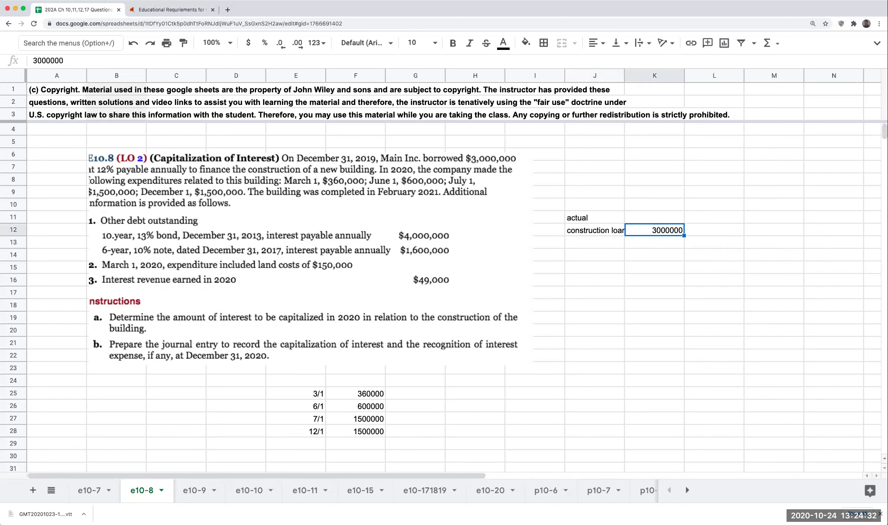
Label the debt table's columns "amount" in K11 and "rate" in L11.
{"action": "key", "text": "Tab"}
{"action": "key", "text": "Up"}
{"action": "key", "text": "Left"}
{"action": "type", "text": "amount"}
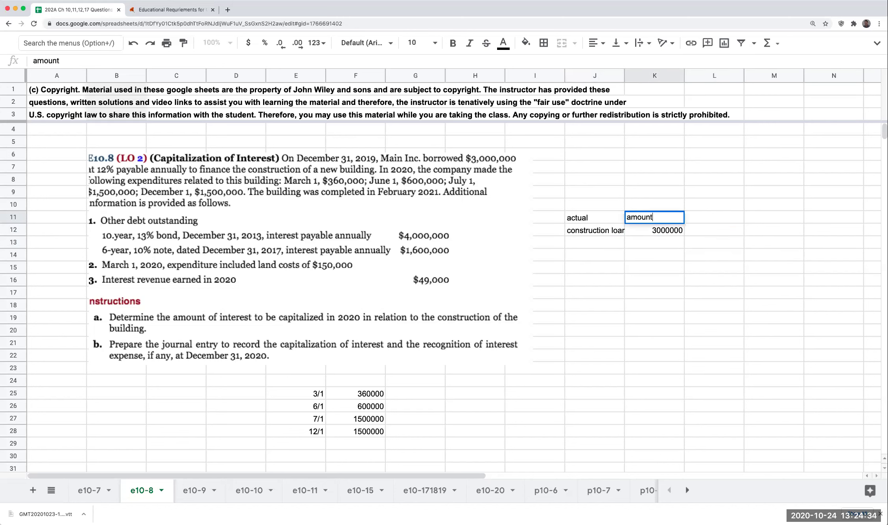
{"action": "key", "text": "Tab"}
{"action": "type", "text": "rate"}
{"action": "key", "text": "Return"}
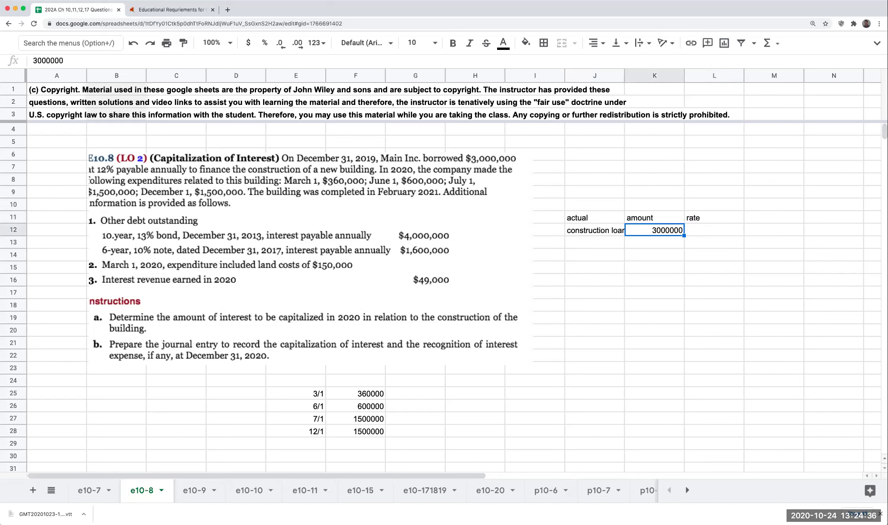
Enter 0.12 in L12 as the construction loan's interest rate.
{"action": "key", "text": "Right"}
{"action": "type", "text": "0.12"}
{"action": "key", "text": "Return"}
Add a "10 yr bond" row in row 13 of the debt table with amount 4000000 and rate 0.13.
{"action": "key", "text": "Left"}
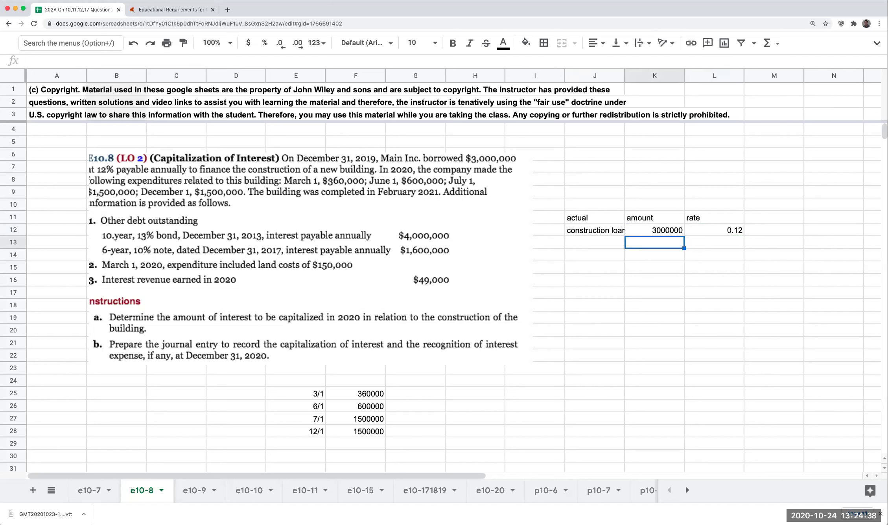
{"action": "key", "text": "Left"}
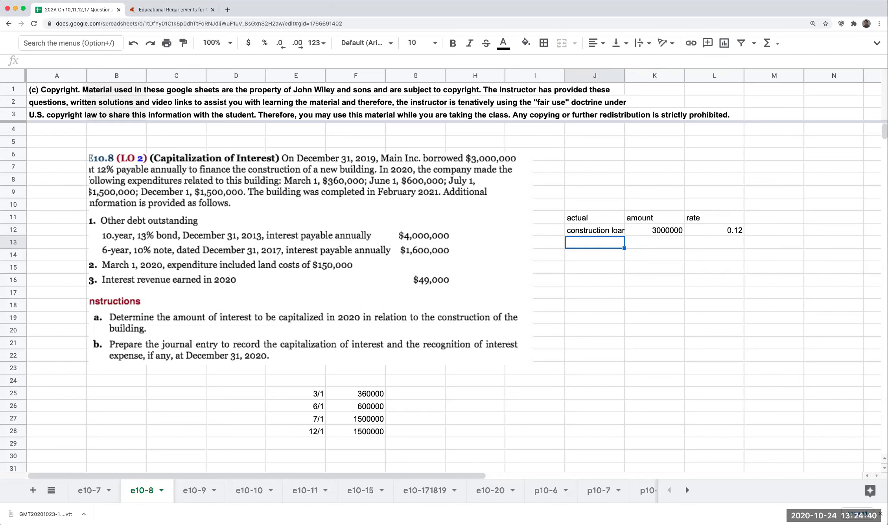
{"action": "type", "text": "10 y"}
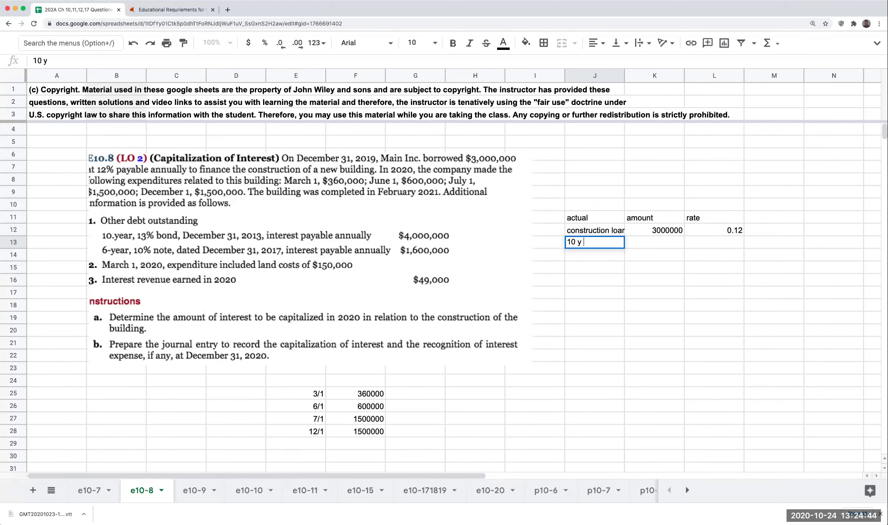
{"action": "type", "text": "r bond"}
{"action": "key", "text": "Return"}
{"action": "left_click", "coordinate": [654, 243]}
{"action": "type", "text": "4000000"}
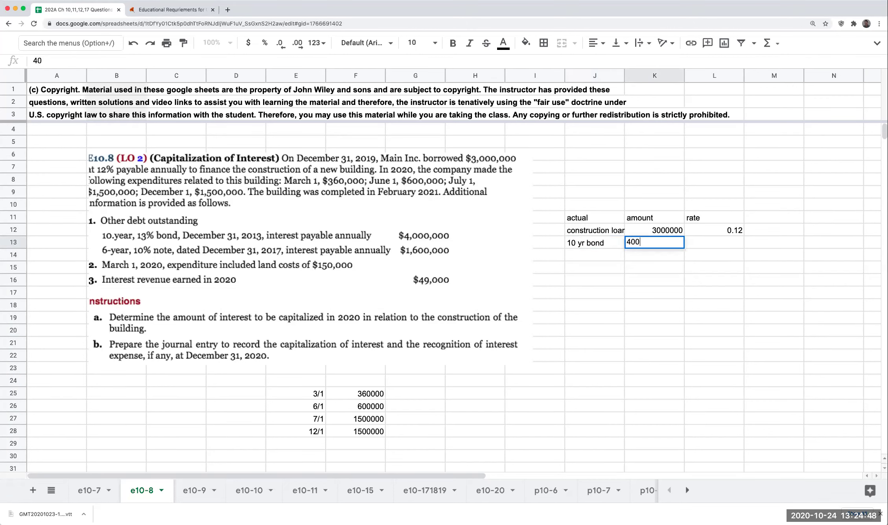
{"action": "key", "text": "Return"}
{"action": "left_click", "coordinate": [714, 243]}
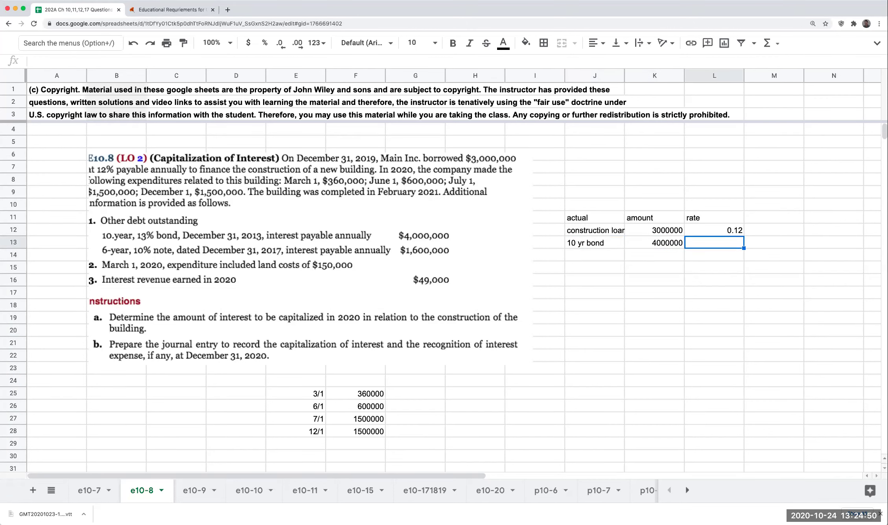
{"action": "type", "text": ".13"}
{"action": "key", "text": "Return"}
Add a "6 yr note" row in row 14 of the debt table with amount 1600000 and rate 0.1.
{"action": "left_click", "coordinate": [595, 255]}
{"action": "type", "text": "6 yer"}
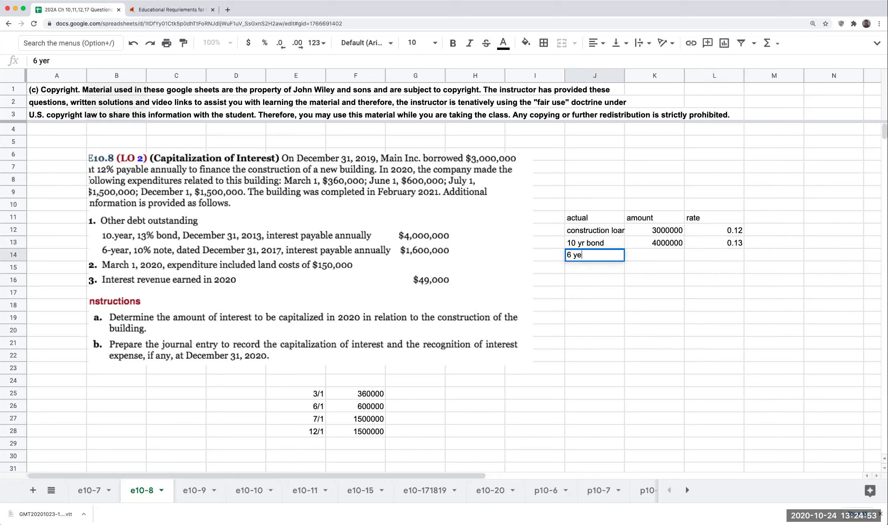
{"action": "key", "text": "BackSpace"}
{"action": "type", "text": "r note"}
{"action": "key", "text": "Return"}
{"action": "left_click", "coordinate": [654, 255]}
{"action": "type", "text": "1600000"}
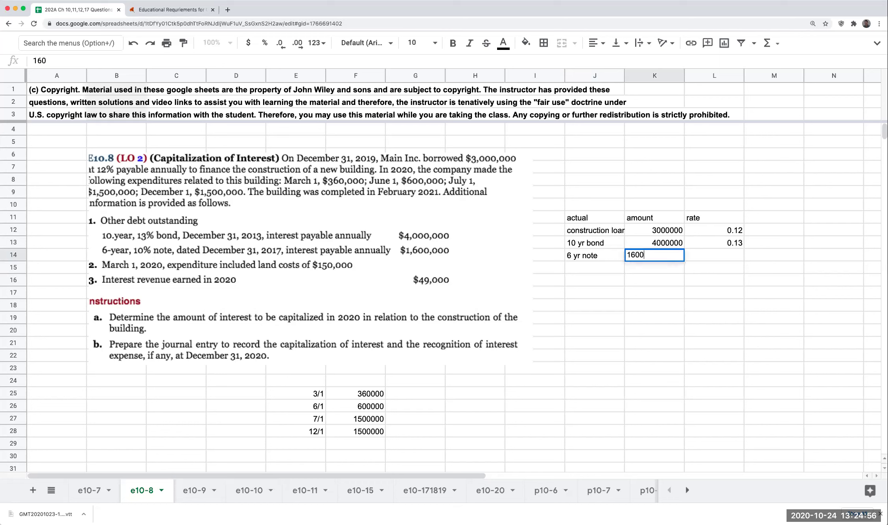
{"action": "key", "text": "Return"}
{"action": "left_click", "coordinate": [713, 255]}
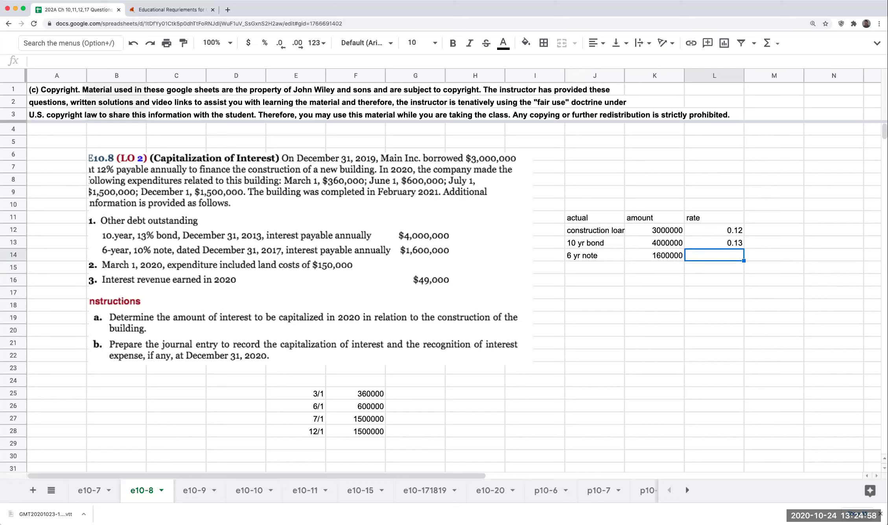
{"action": "type", "text": "0.1"}
{"action": "key", "text": "Return"}
{"action": "key", "text": "Left"}
{"action": "key", "text": "Left"}
{"action": "key", "text": "Left"}
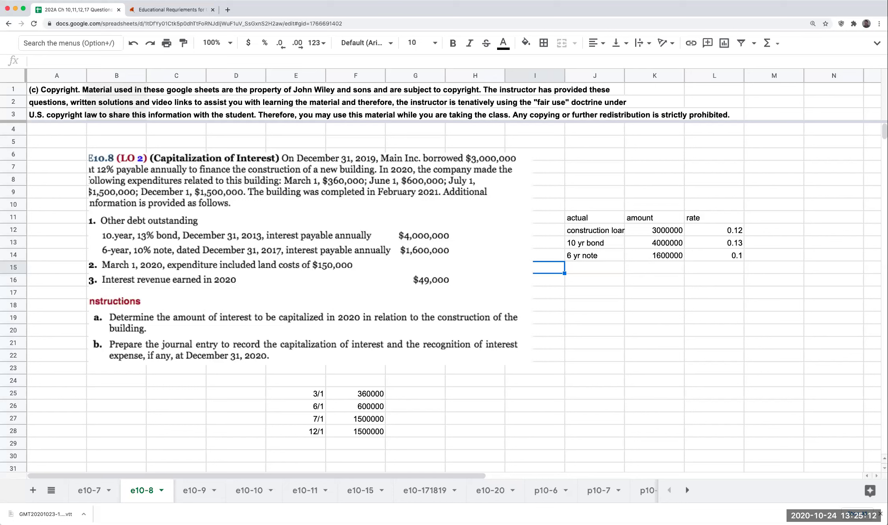
Calculate the construction loan's interest in M12 by multiplying its amount in K12 by its rate in L12.
{"action": "key", "text": "Right"}
{"action": "key", "text": "Right"}
{"action": "key", "text": "Right"}
{"action": "key", "text": "Up"}
{"action": "key", "text": "Up"}
{"action": "key", "text": "Up"}
{"action": "key", "text": "Right"}
{"action": "type", "text": "+"}
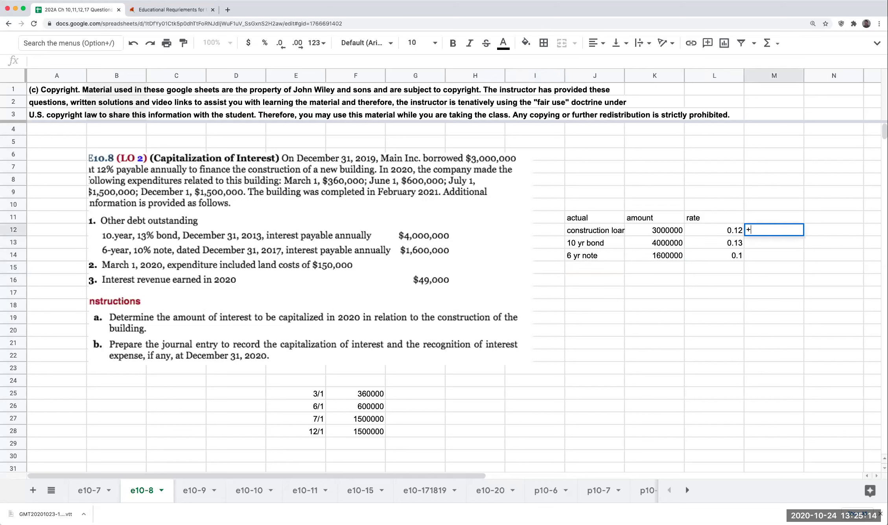
{"action": "key", "text": "Left"}
{"action": "key", "text": "Left"}
{"action": "type", "text": "*"}
{"action": "key", "text": "Left"}
{"action": "key", "text": "Return"}
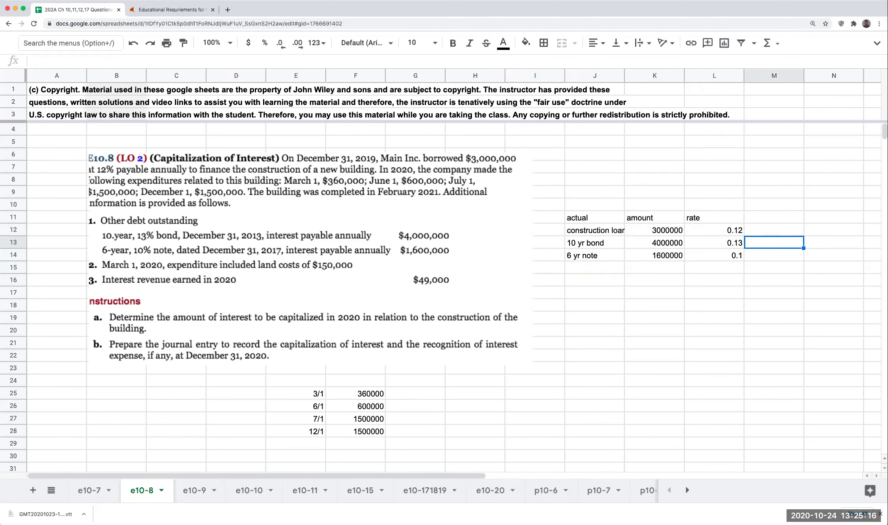
Calculate the 10-year bond's interest in M13 by multiplying its amount in K13 by its rate in L13.
{"action": "type", "text": "+"}
{"action": "key", "text": "Left"}
{"action": "key", "text": "Left"}
{"action": "type", "text": "*"}
{"action": "key", "text": "Left"}
{"action": "key", "text": "Return"}
Calculate the 6-year note's interest in M14 by multiplying its amount in K14 by its rate in L14.
{"action": "type", "text": "+"}
{"action": "key", "text": "Left"}
{"action": "key", "text": "Left"}
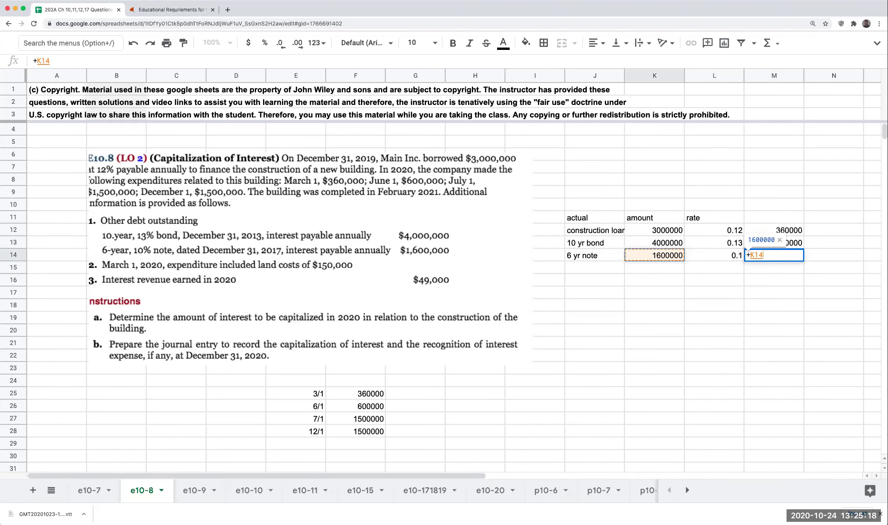
{"action": "type", "text": "*"}
{"action": "key", "text": "Left"}
{"action": "key", "text": "Return"}
Total the three interest amounts in M15 with the formula +M12+M13+M14.
{"action": "type", "text": "+"}
{"action": "key", "text": "Up"}
{"action": "key", "text": "Up"}
{"action": "key", "text": "Up"}
{"action": "type", "text": "+"}
{"action": "key", "text": "Up"}
{"action": "key", "text": "Up"}
{"action": "type", "text": "+"}
{"action": "key", "text": "Up"}
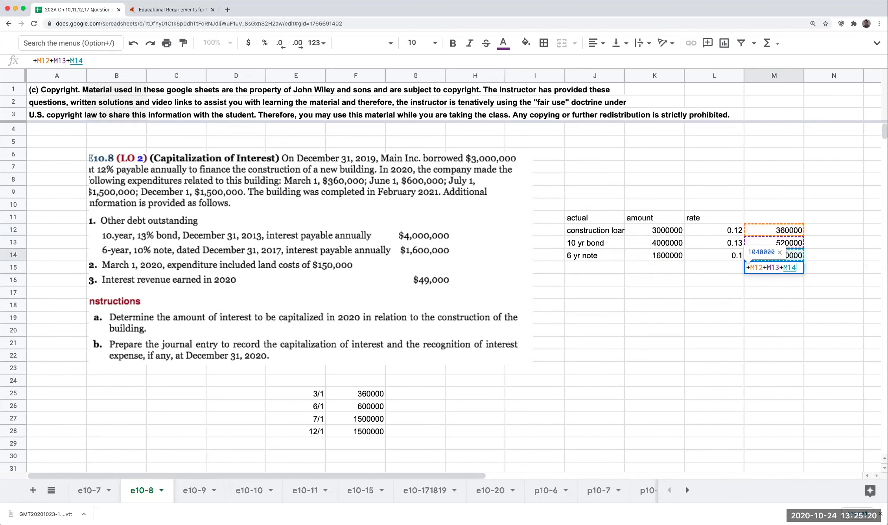
{"action": "key", "text": "Return"}
Format the debt amounts in K12:K14 as dollar currency with no decimal places.
{"action": "left_click_drag", "start_coordinate": [671, 228], "coordinate": [662, 255]}
{"action": "left_click", "coordinate": [248, 42]}
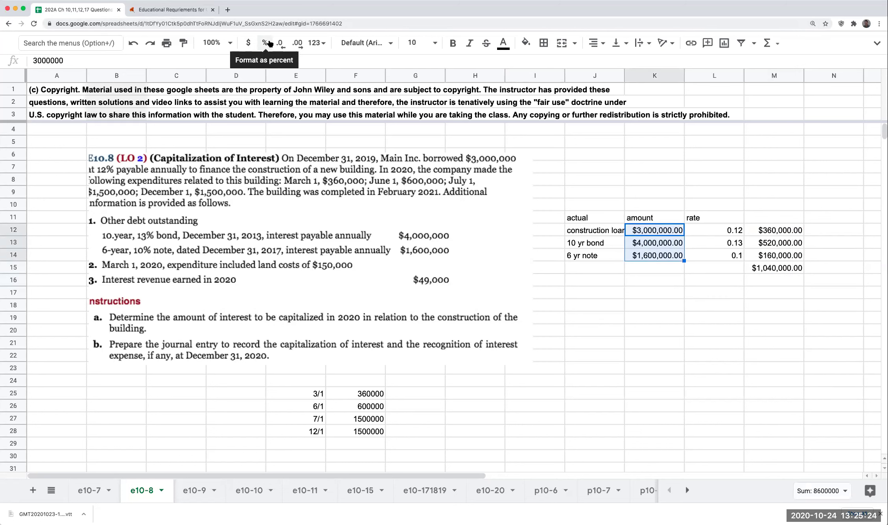
{"action": "left_click", "coordinate": [280, 43]}
{"action": "left_click", "coordinate": [280, 42]}
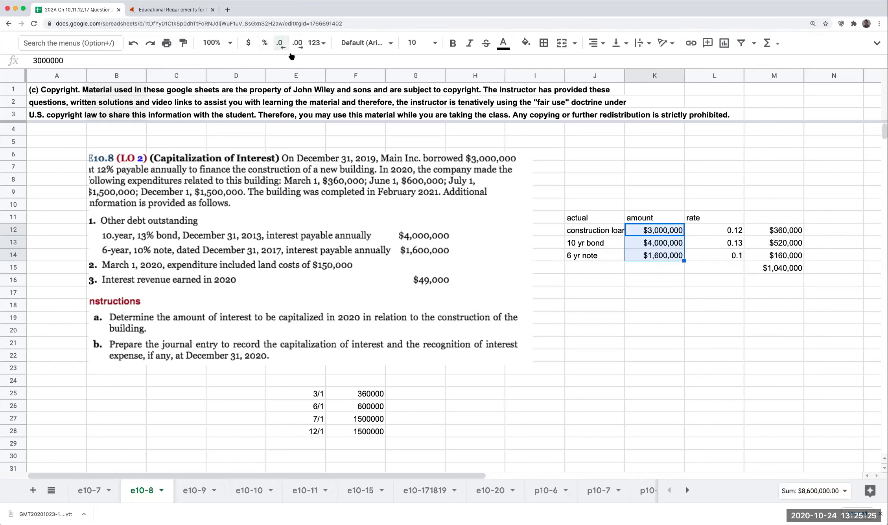
Enter the heading ACTUAL INTEREST in J9 above the debt interest table.
{"action": "left_click", "coordinate": [641, 333]}
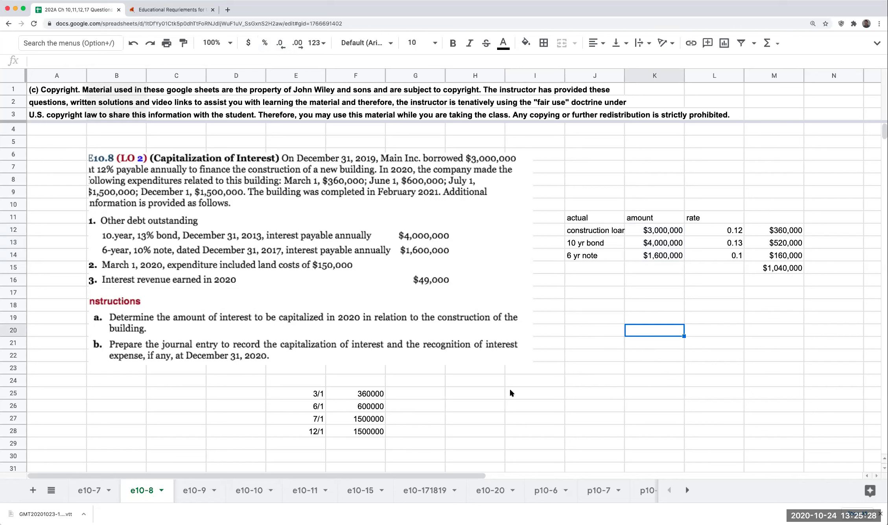
{"action": "left_click", "coordinate": [589, 192]}
{"action": "type", "text": "ACTU"}
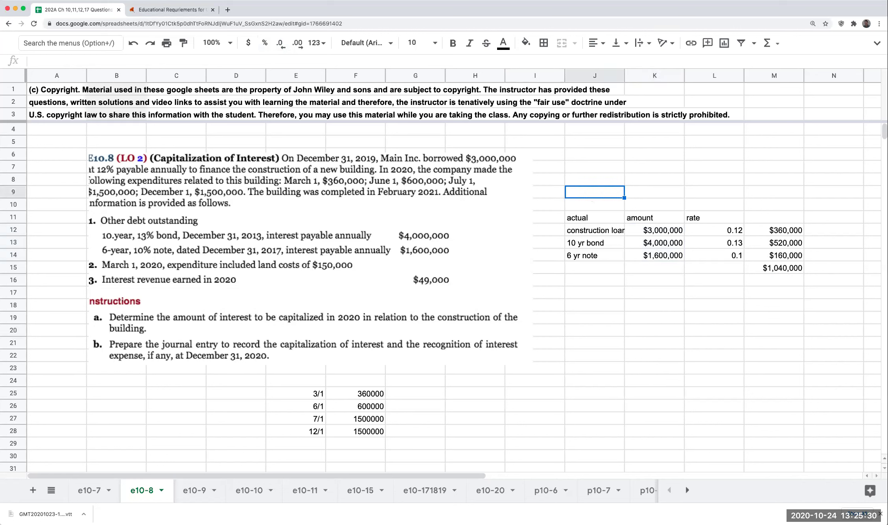
{"action": "type", "text": "AL INTEREST"}
{"action": "key", "text": "Return"}
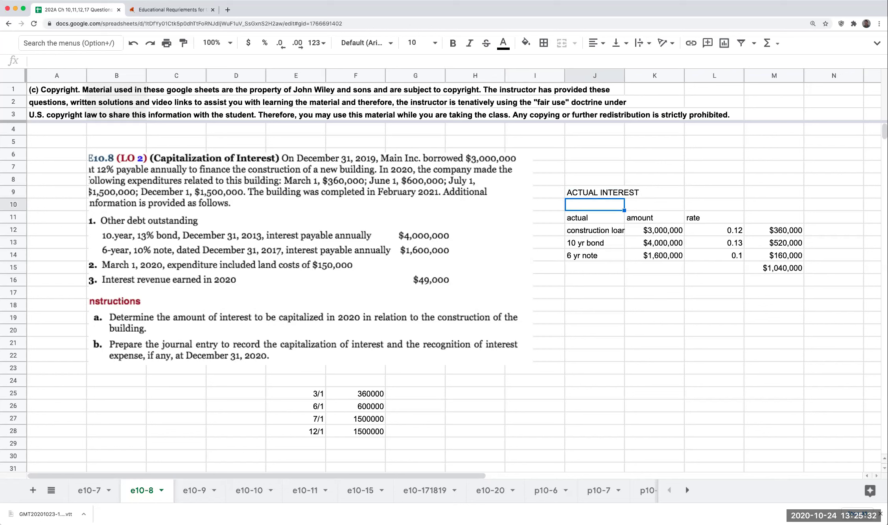
Enter the heading AVOIDABLE INTEREST in J20 below the actual interest table.
{"action": "key", "text": "Down"}
{"action": "key", "text": "Down"}
{"action": "key", "text": "Down"}
{"action": "key", "text": "Down"}
{"action": "key", "text": "Down"}
{"action": "key", "text": "Down"}
{"action": "key", "text": "Down"}
{"action": "key", "text": "Down"}
{"action": "key", "text": "Down"}
{"action": "key", "text": "Down"}
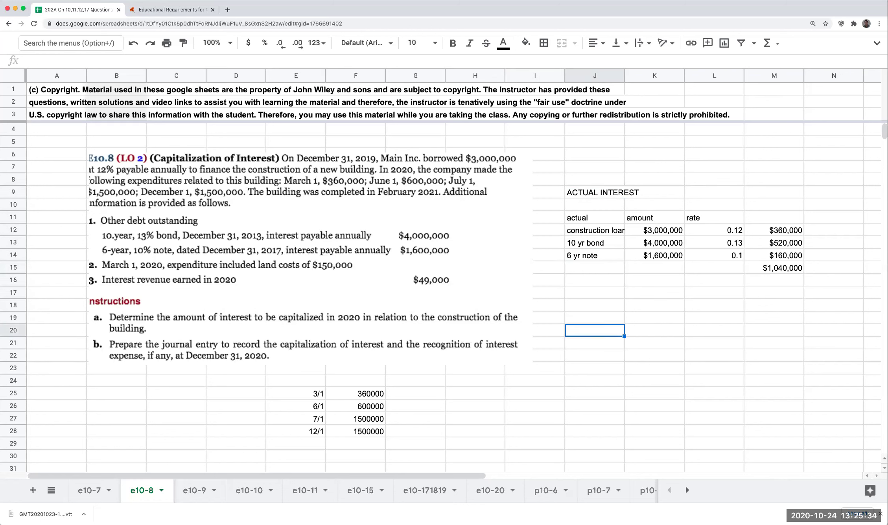
{"action": "type", "text": "AVOIDABLE"}
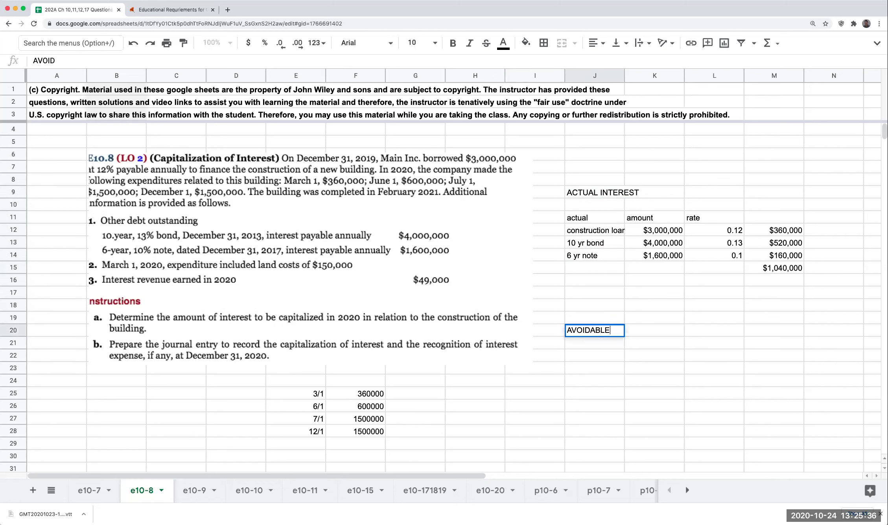
{"action": "key", "text": "BackSpace"}
{"action": "key", "text": "BackSpace"}
{"action": "key", "text": "BackSpace"}
{"action": "key", "text": "BackSpace"}
{"action": "key", "text": "BackSpace"}
{"action": "key", "text": "BackSpace"}
{"action": "key", "text": "BackSpace"}
{"action": "type", "text": "IDABLE INTEREST"}
{"action": "key", "text": "Return"}
{"action": "key", "text": "Down"}
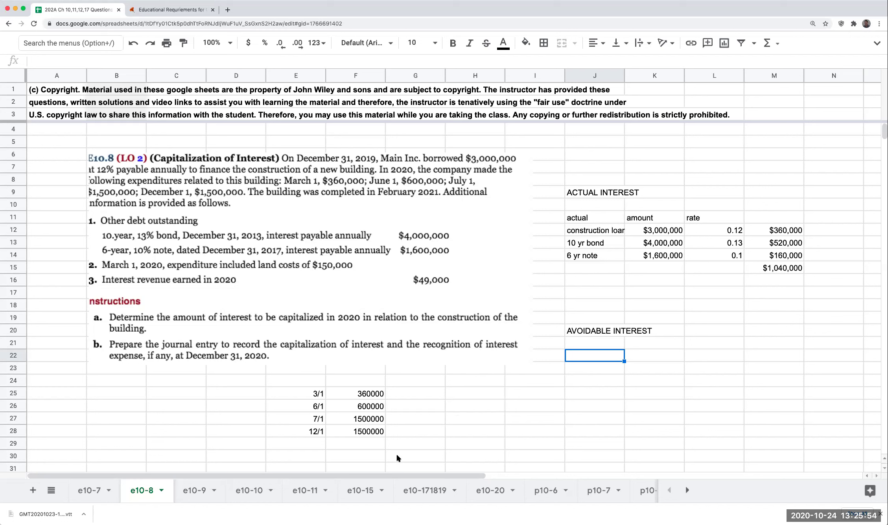
Format the expenditure amounts in F25:F28 as dollar currency with no decimal places.
{"action": "left_click_drag", "start_coordinate": [367, 393], "coordinate": [368, 431]}
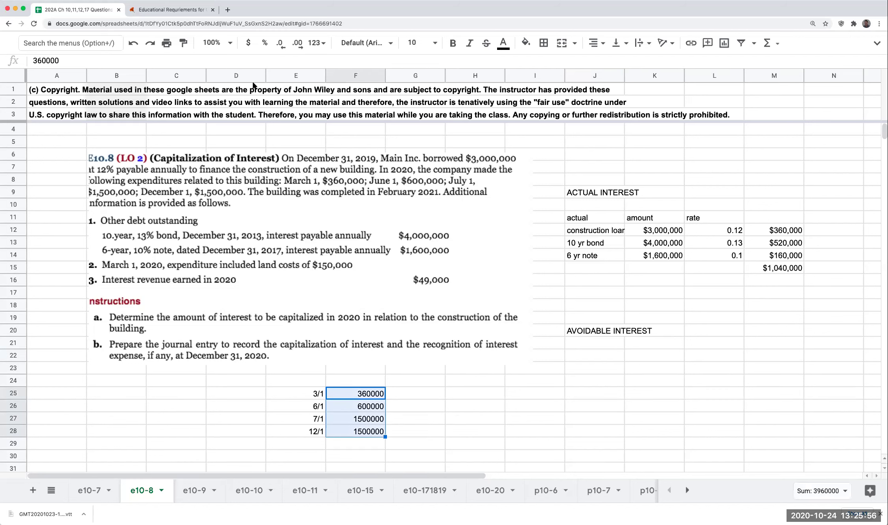
{"action": "left_click", "coordinate": [244, 46]}
{"action": "left_click", "coordinate": [281, 49]}
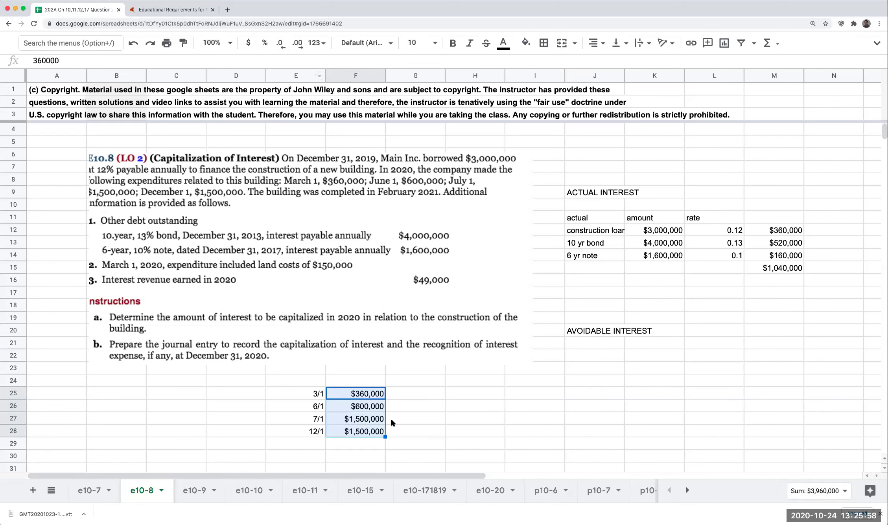
Review the dates and amounts of the four building expenditures in E25:F28.
{"action": "left_click", "coordinate": [360, 383]}
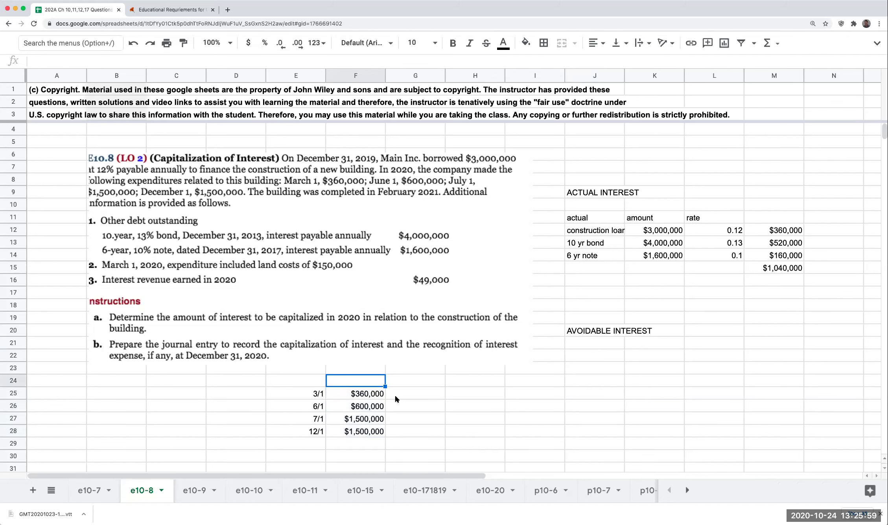
{"action": "left_click", "coordinate": [310, 393]}
{"action": "left_click", "coordinate": [366, 394]}
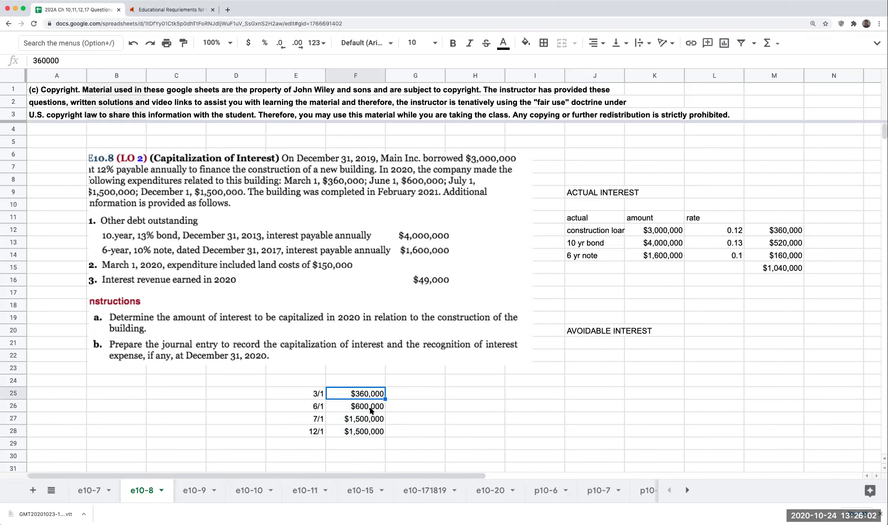
{"action": "left_click", "coordinate": [371, 409]}
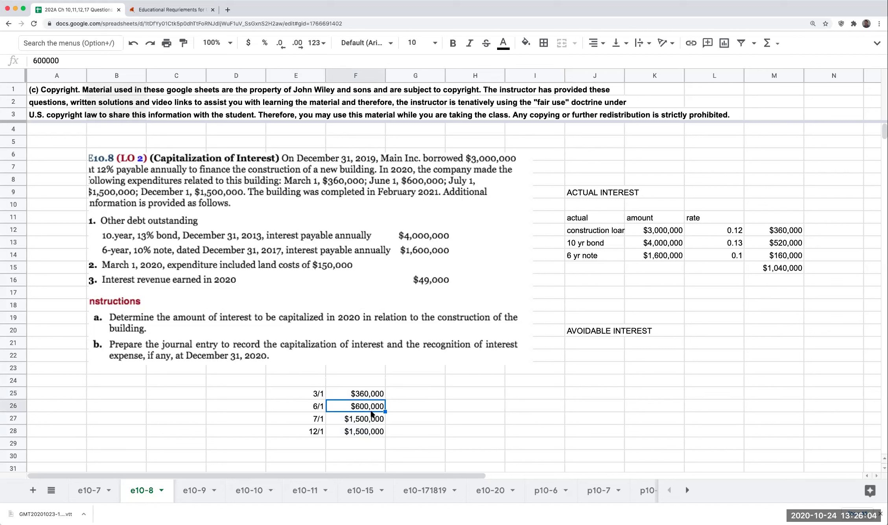
{"action": "left_click", "coordinate": [369, 423]}
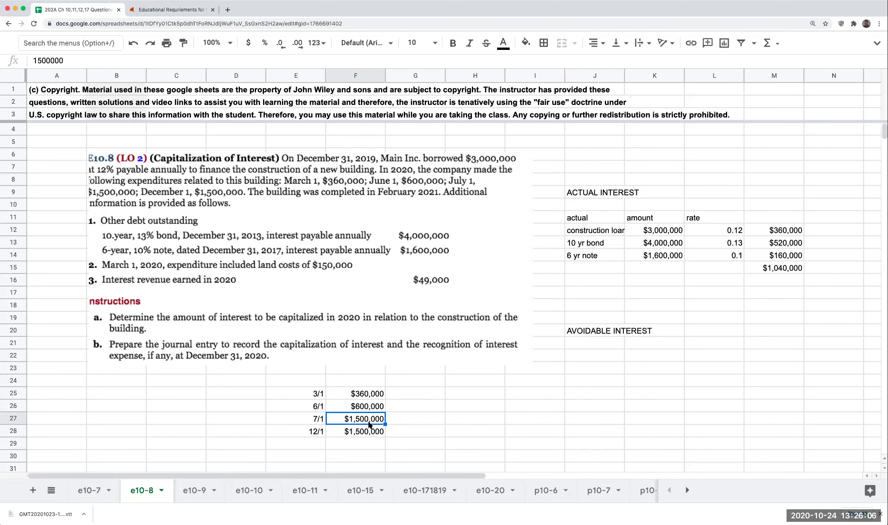
{"action": "left_click", "coordinate": [368, 432]}
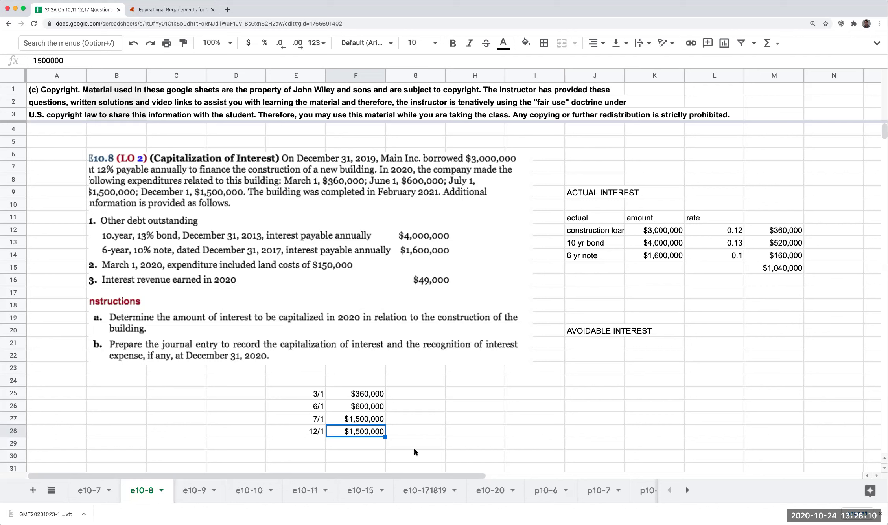
{"action": "key", "text": "Right"}
{"action": "key", "text": "Up"}
{"action": "key", "text": "Up"}
{"action": "key", "text": "Up"}
{"action": "key", "text": "Up"}
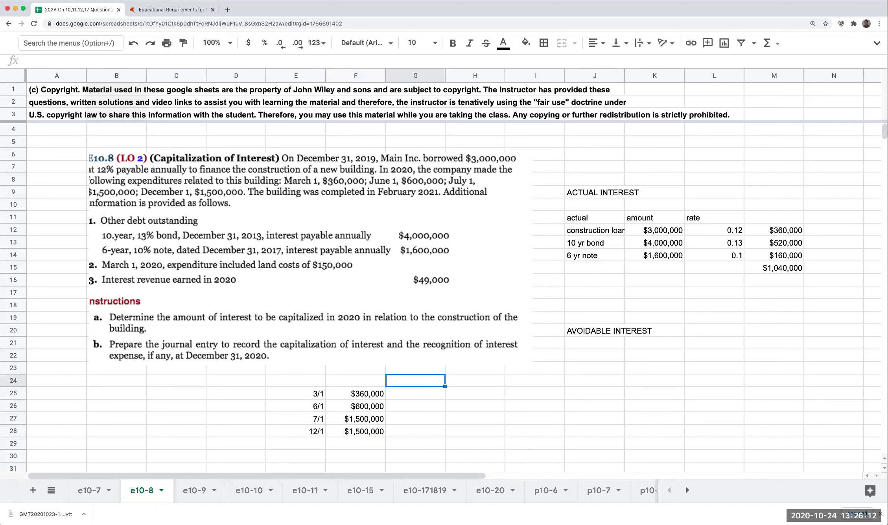
{"action": "key", "text": "Left"}
{"action": "key", "text": "Down"}
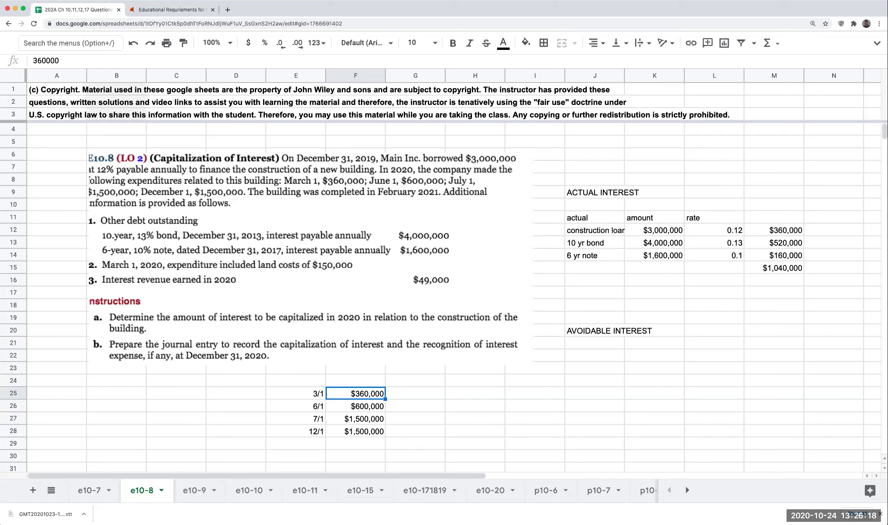
{"action": "key", "text": "Down"}
{"action": "key", "text": "Down"}
{"action": "key", "text": "Down"}
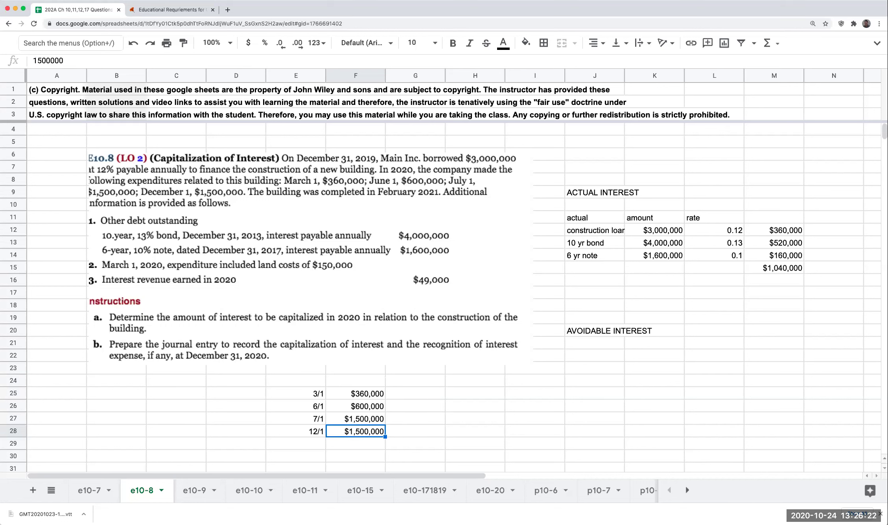
Enter the column heading "part of year o/s" in G24 beside the expenditure amounts.
{"action": "key", "text": "Right"}
{"action": "key", "text": "Up"}
{"action": "key", "text": "Up"}
{"action": "key", "text": "Up"}
{"action": "key", "text": "Up"}
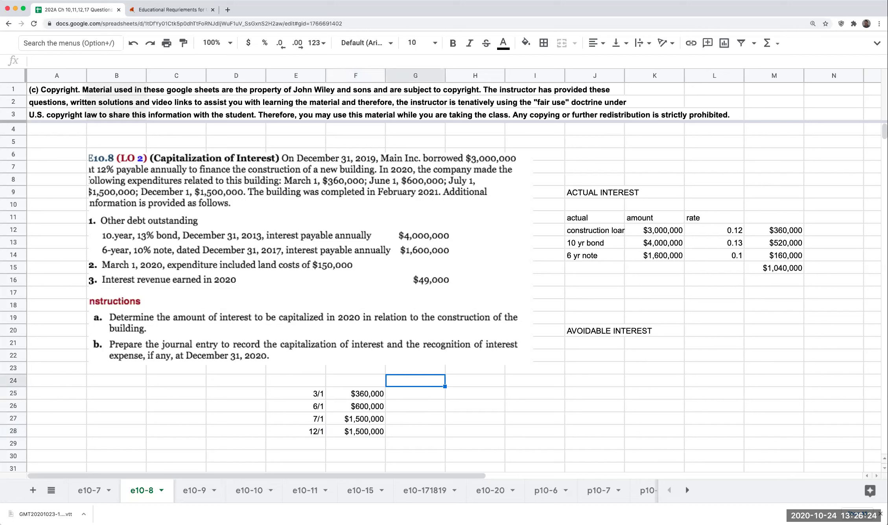
{"action": "type", "text": "PART OF"}
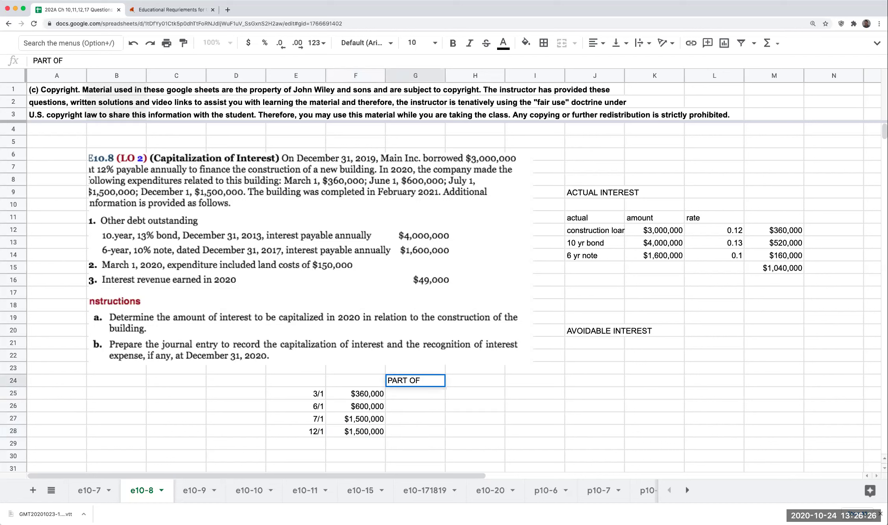
{"action": "key", "text": "BackSpace"}
{"action": "key", "text": "BackSpace"}
{"action": "key", "text": "BackSpace"}
{"action": "key", "text": "BackSpace"}
{"action": "key", "text": "BackSpace"}
{"action": "key", "text": "BackSpace"}
{"action": "key", "text": "BackSpace"}
{"action": "type", "text": "part of y"}
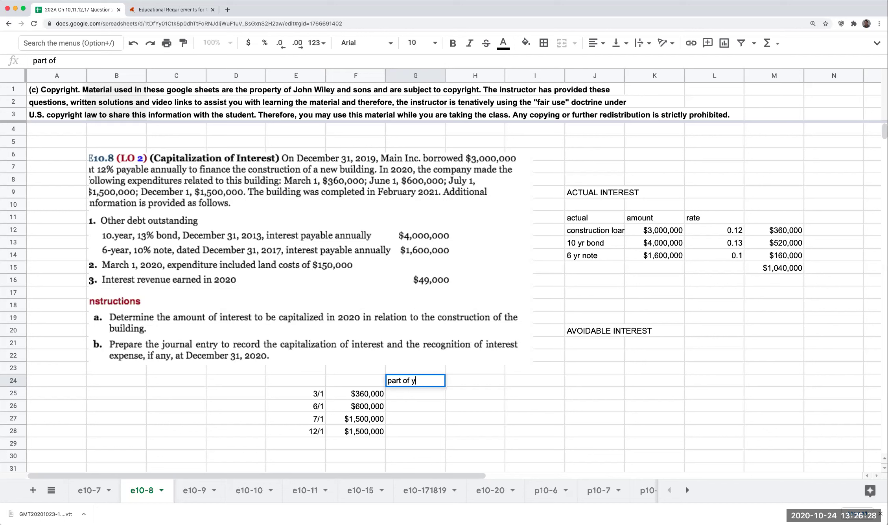
{"action": "type", "text": "ear o/s"}
{"action": "key", "text": "Return"}
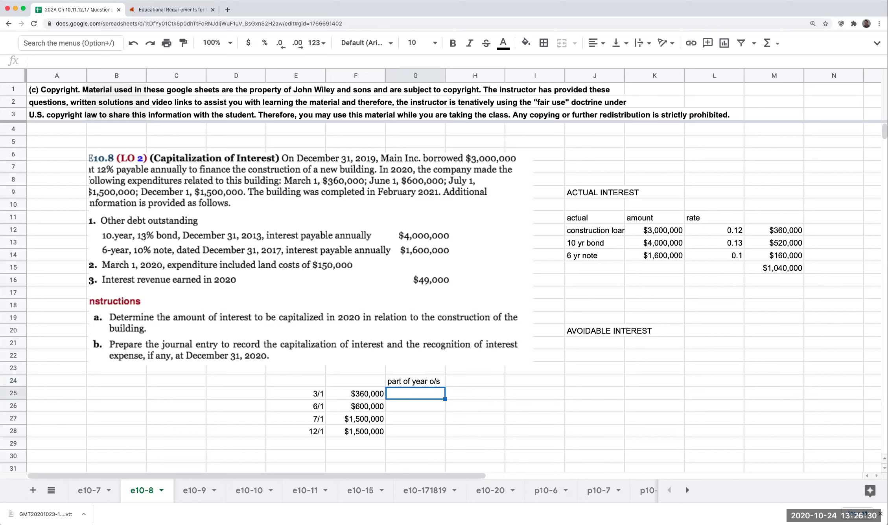
Enter the column heading "weighted avg expend" in H24.
{"action": "key", "text": "Up"}
{"action": "key", "text": "Right"}
{"action": "type", "text": "weight"}
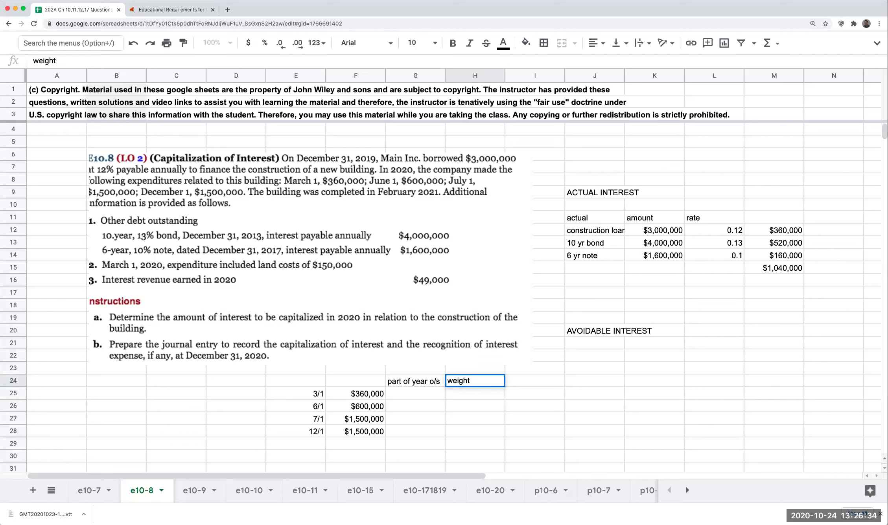
{"action": "type", "text": "ed avg expend"}
{"action": "key", "text": "Return"}
Record the March expenditure's outstanding period as 3/1-12/31 in C25 and its length as 10 months in D25.
{"action": "key", "text": "Left"}
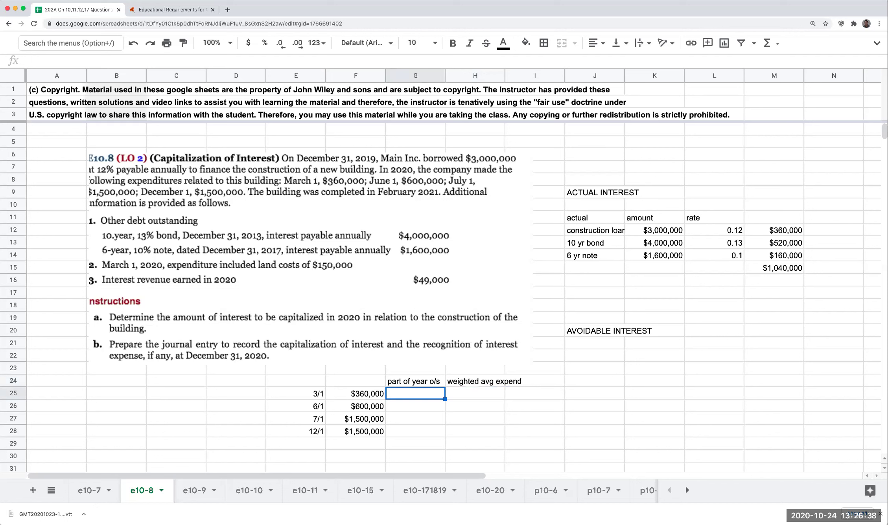
{"action": "key", "text": "Left"}
{"action": "key", "text": "Left"}
{"action": "key", "text": "Right"}
{"action": "key", "text": "Right"}
{"action": "key", "text": "Left"}
{"action": "key", "text": "Left"}
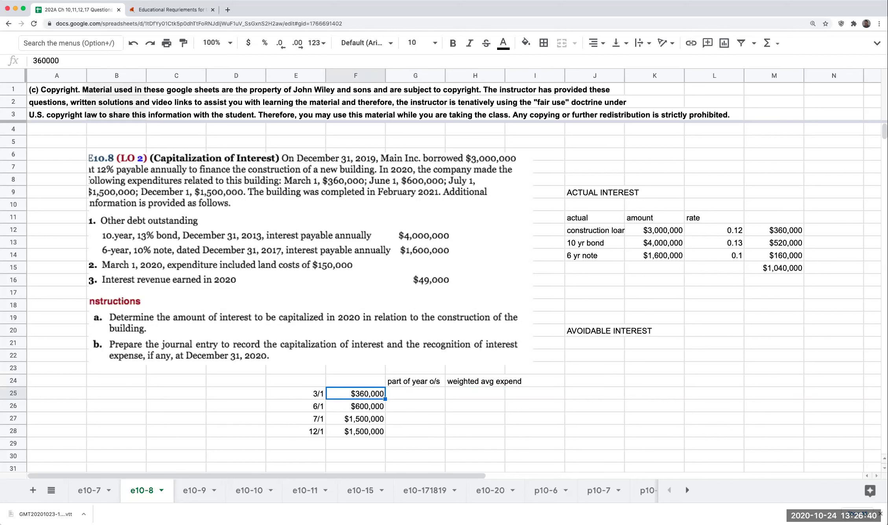
{"action": "key", "text": "Left"}
{"action": "key", "text": "Left"}
{"action": "type", "text": "3"}
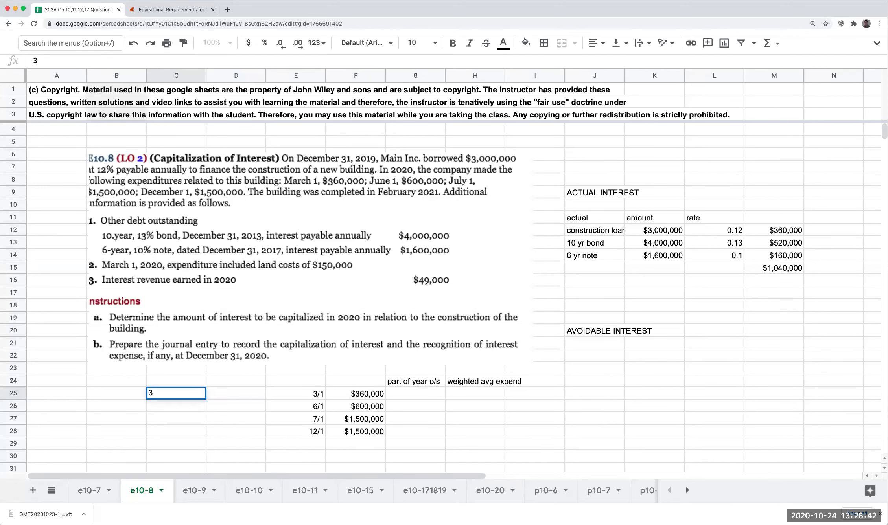
{"action": "type", "text": "/1-12/31"}
{"action": "key", "text": "Return"}
{"action": "key", "text": "Up"}
{"action": "key", "text": "Right"}
{"action": "type", "text": "10 months"}
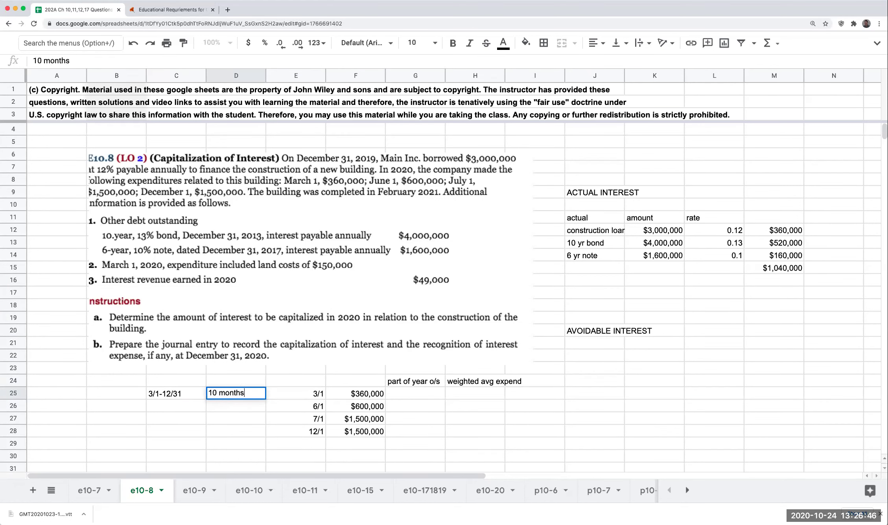
{"action": "key", "text": "Return"}
Record the June expenditure's outstanding period as 6/1-12/31 in C26 and its length as 7 months in D26.
{"action": "key", "text": "Left"}
{"action": "type", "text": "6"}
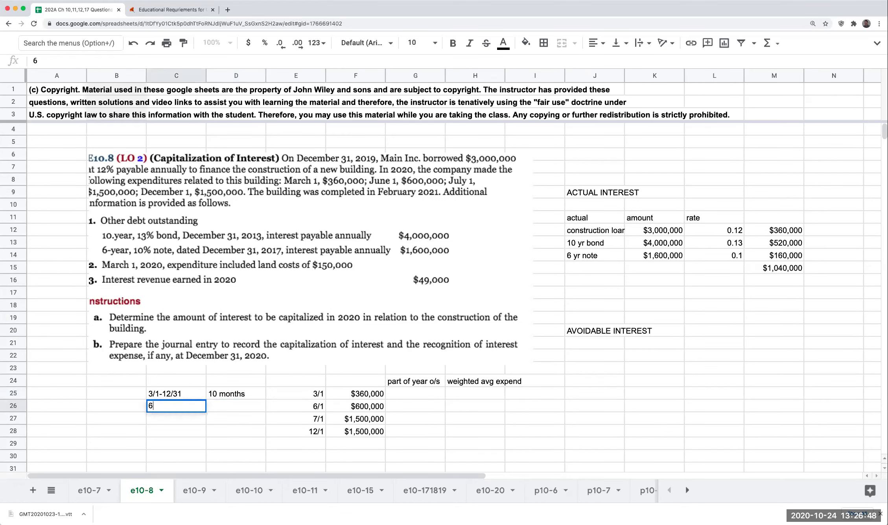
{"action": "type", "text": "/1-12/31"}
{"action": "key", "text": "Tab"}
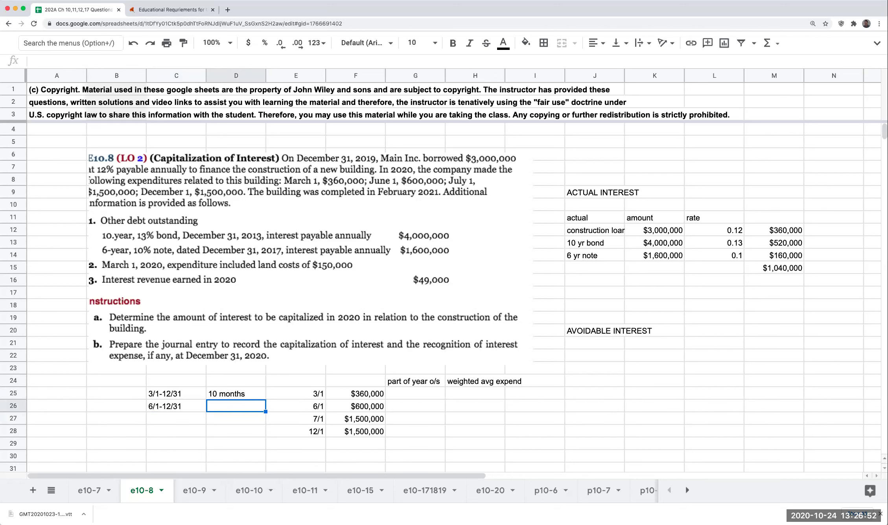
{"action": "type", "text": "7 months"}
{"action": "key", "text": "Return"}
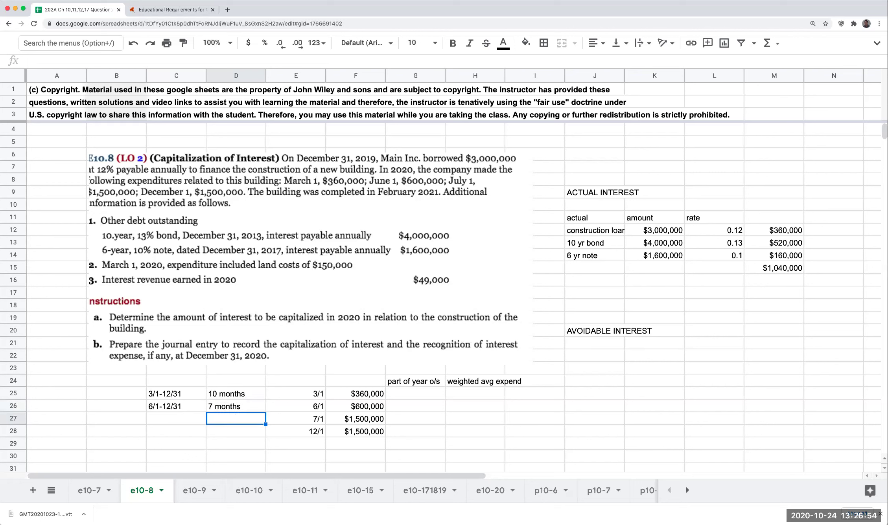
Record the July expenditure's outstanding period as 7/1-12/31 in C27 and its length as 6 months in D27.
{"action": "key", "text": "Left"}
{"action": "type", "text": "7/1"}
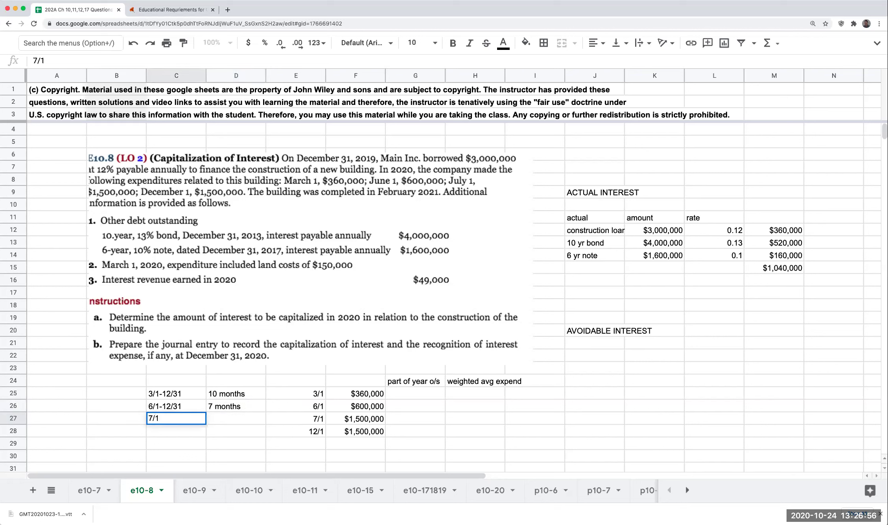
{"action": "type", "text": "*"}
{"action": "key", "text": "BackSpace"}
{"action": "type", "text": "-12/31"}
{"action": "key", "text": "Tab"}
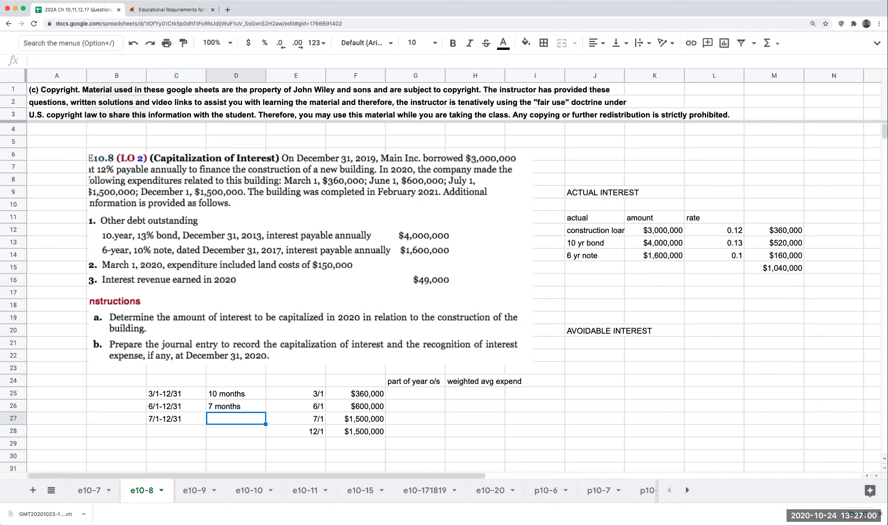
{"action": "type", "text": "6 months"}
{"action": "key", "text": "Return"}
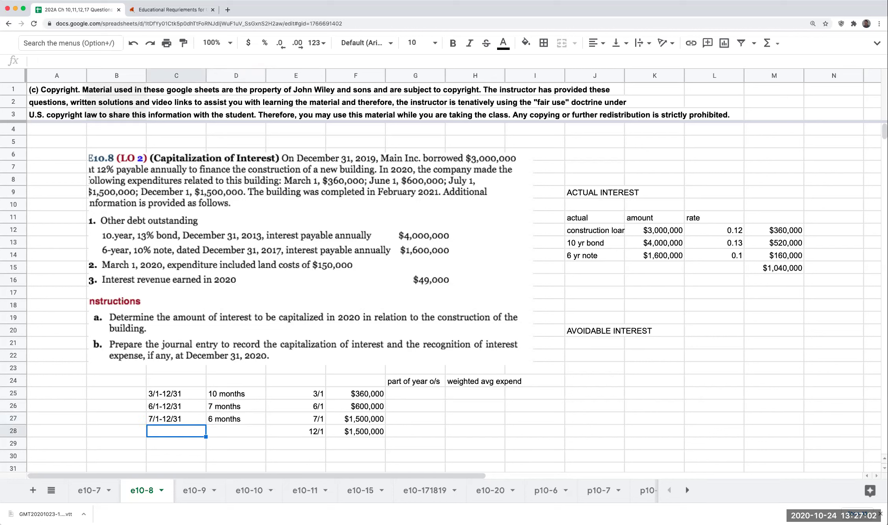
Record the December expenditure's outstanding period as 12/1-12/31 in C28 and its length as 1 month in D28.
{"action": "type", "text": "12/1"}
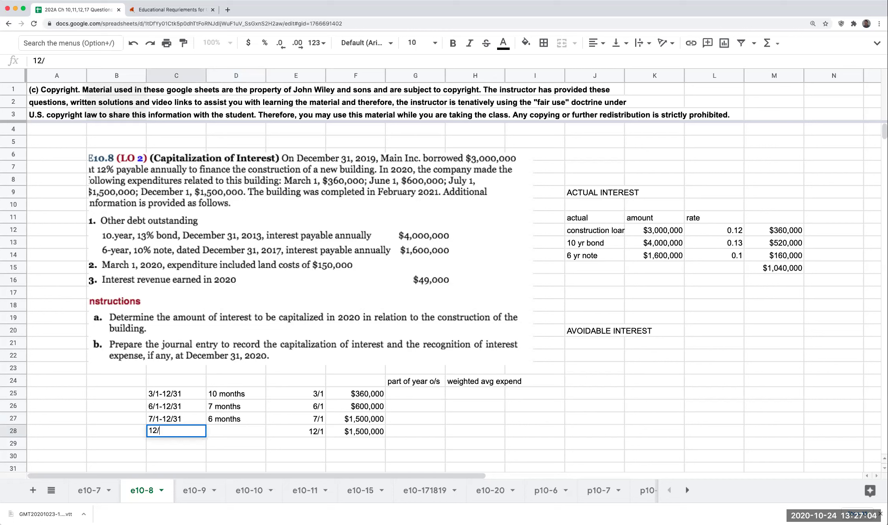
{"action": "key", "text": "Return"}
{"action": "left_click", "coordinate": [176, 431]}
{"action": "type", "text": "12-1"}
{"action": "key", "text": "BackSpace"}
{"action": "key", "text": "BackSpace"}
{"action": "key", "text": "BackSpace"}
{"action": "key", "text": "BackSpace"}
{"action": "type", "text": "12/1-12/31"}
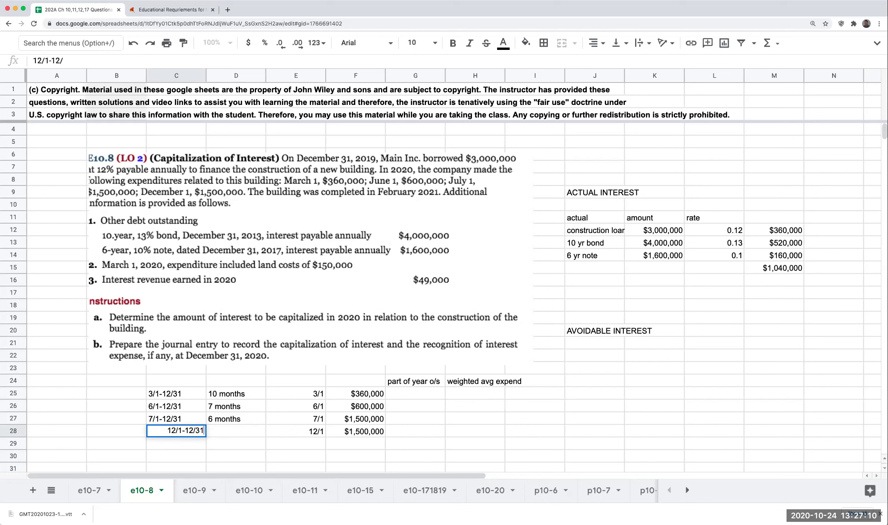
{"action": "key", "text": "Tab"}
{"action": "type", "text": "1 month"}
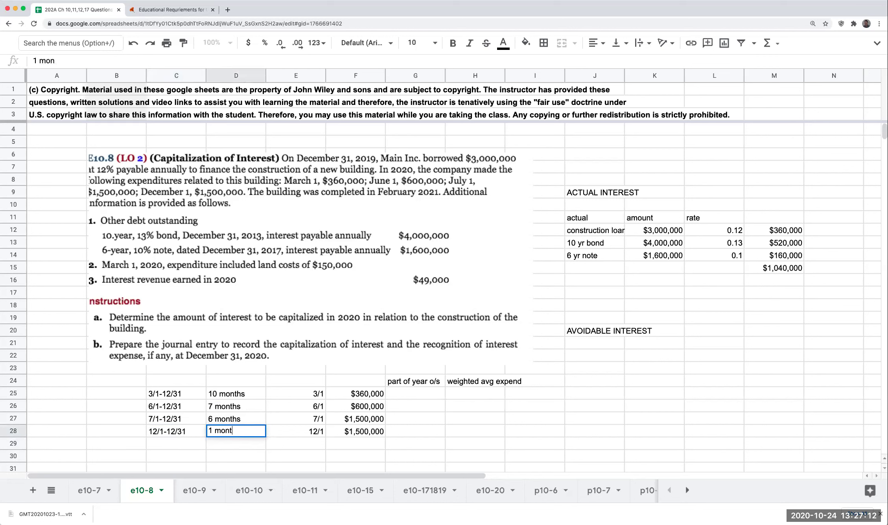
{"action": "key", "text": "Return"}
Insert one blank row above row 24, which holds the "part of year o/s" and "weighted avg expend" headings.
{"action": "left_click", "coordinate": [236, 432]}
{"action": "key", "text": "Right"}
{"action": "key", "text": "Right"}
{"action": "key", "text": "Right"}
{"action": "key", "text": "Up"}
{"action": "key", "text": "Up"}
{"action": "key", "text": "Up"}
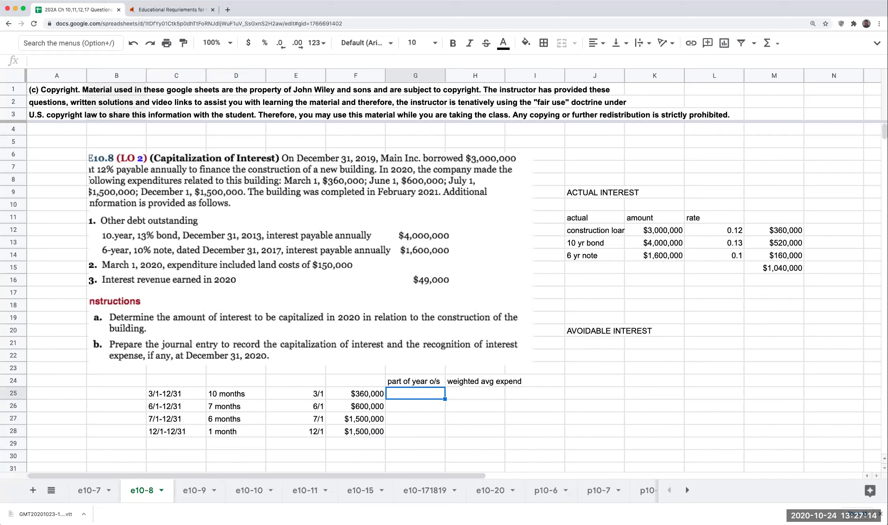
{"action": "key", "text": "Left"}
{"action": "key", "text": "Up"}
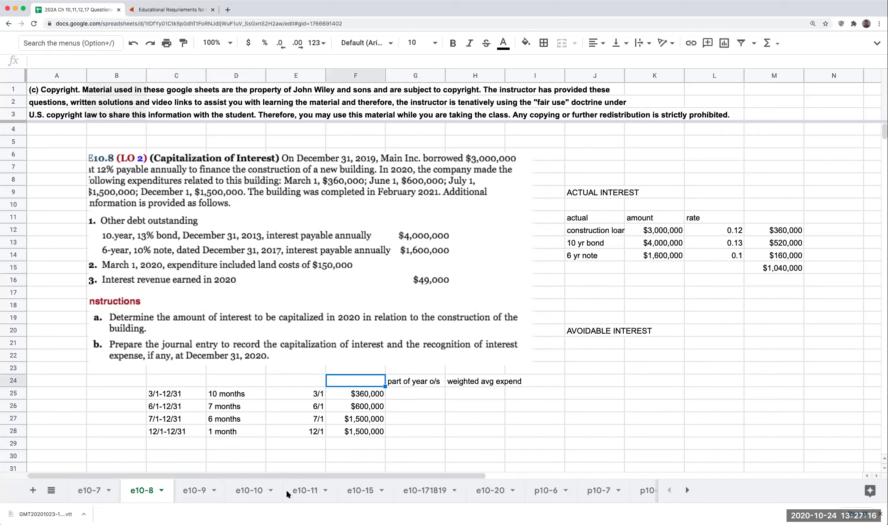
{"action": "left_click", "coordinate": [19, 379]}
{"action": "right_click", "coordinate": [20, 380]}
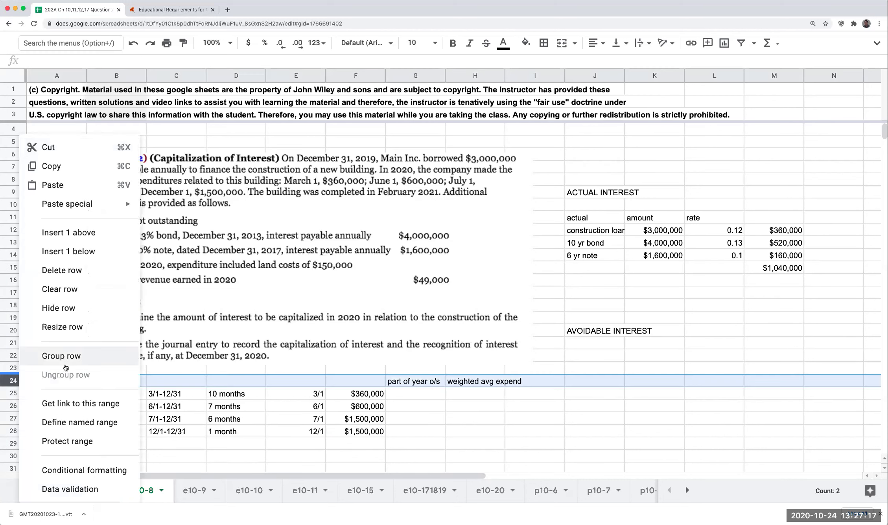
{"action": "left_click", "coordinate": [75, 233]}
Label the calculation columns in row 24 with (a) in F24, (b) in G24 and (a)*(b) in H24.
{"action": "left_click", "coordinate": [416, 381]}
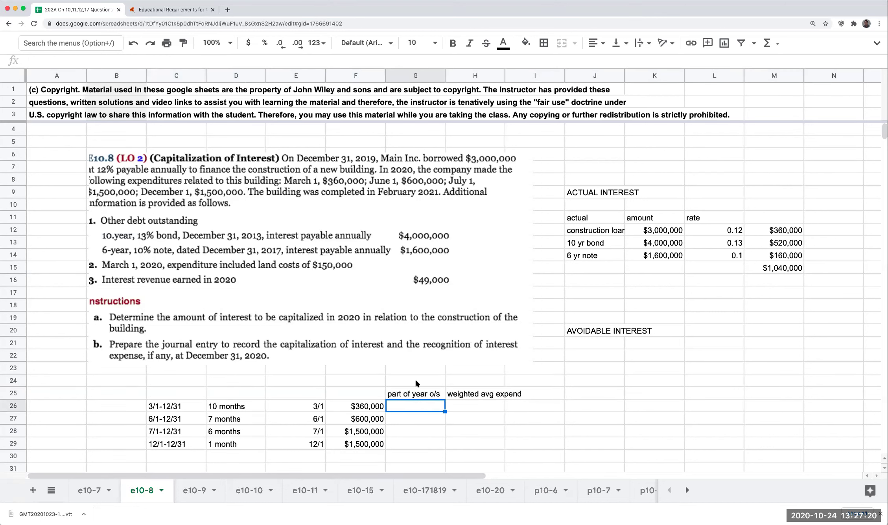
{"action": "type", "text": "("}
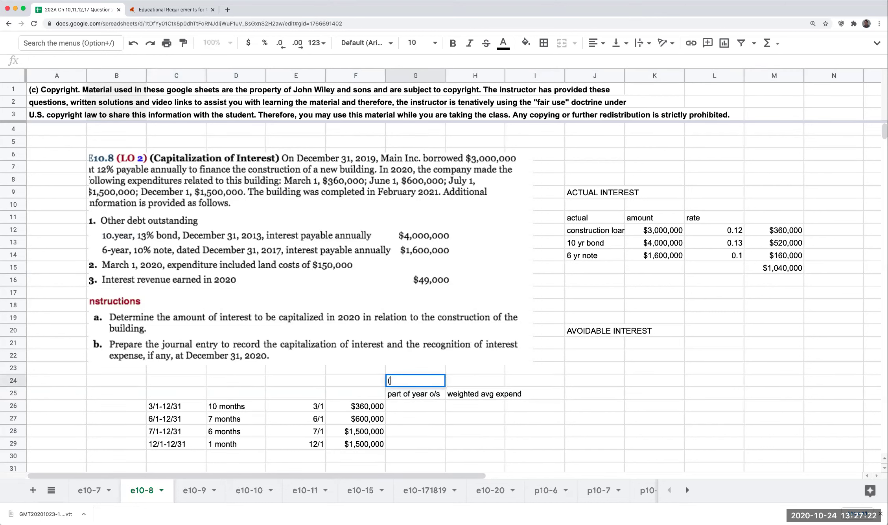
{"action": "key", "text": "Left"}
{"action": "type", "text": "(a)"}
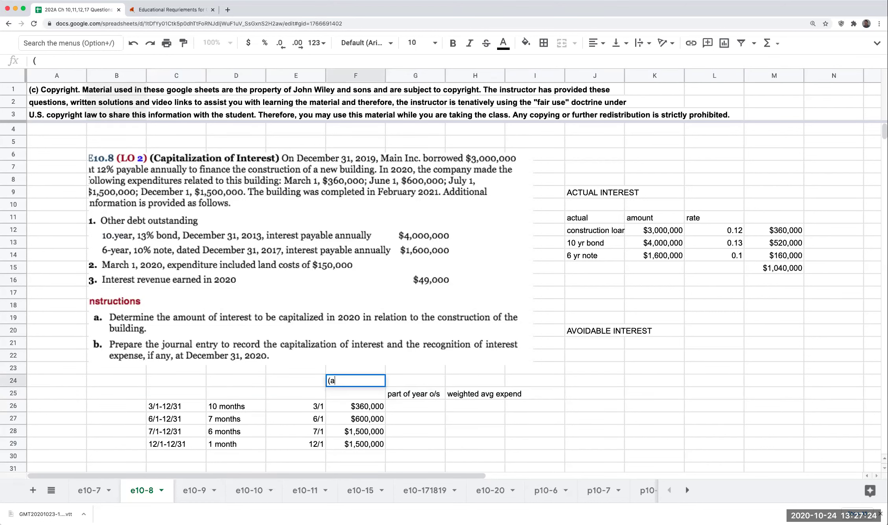
{"action": "key", "text": "Right"}
{"action": "type", "text": "(b)"}
{"action": "key", "text": "Right"}
{"action": "type", "text": "(a)*b"}
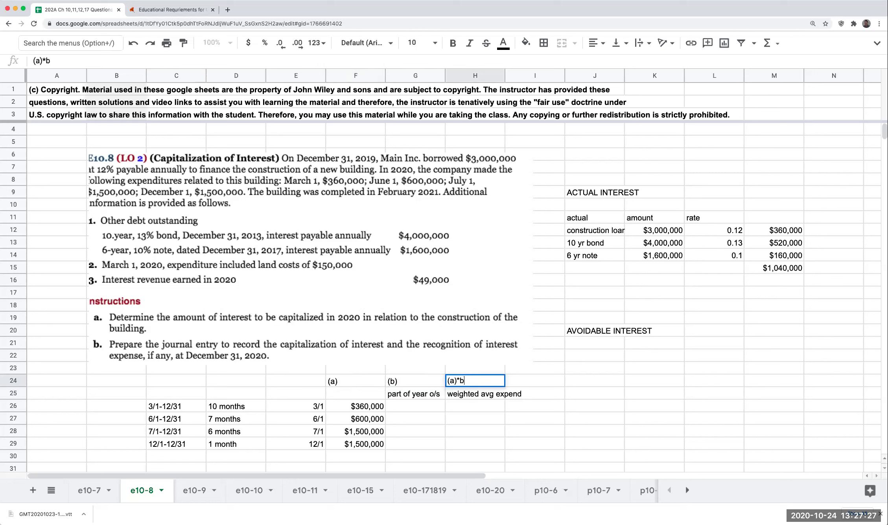
{"action": "key", "text": "BackSpace"}
{"action": "type", "text": "(b"}
{"action": "key", "text": "BackSpace"}
{"action": "type", "text": "b)"}
{"action": "key", "text": "Return"}
Enter the outstanding parts of the year as 10/12, 7/12, 6/12 and 1/12 in G26 through G29.
{"action": "left_click", "coordinate": [415, 407]}
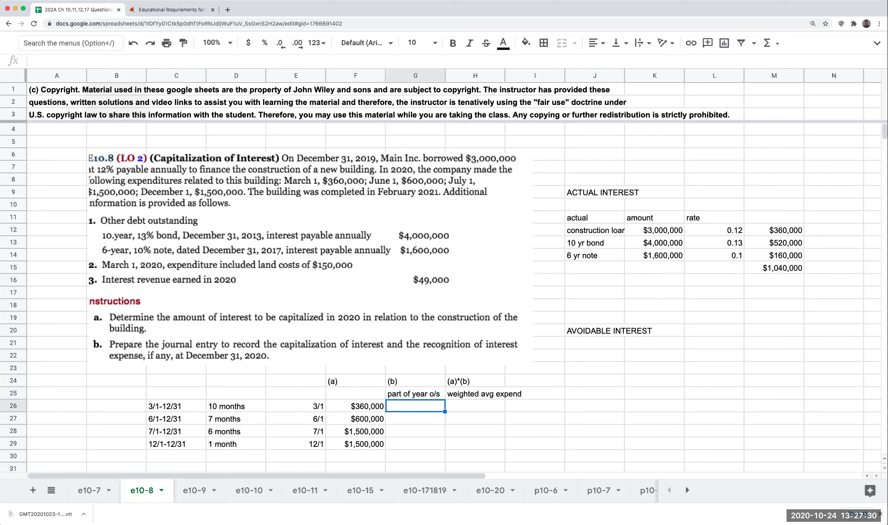
{"action": "type", "text": "10*"}
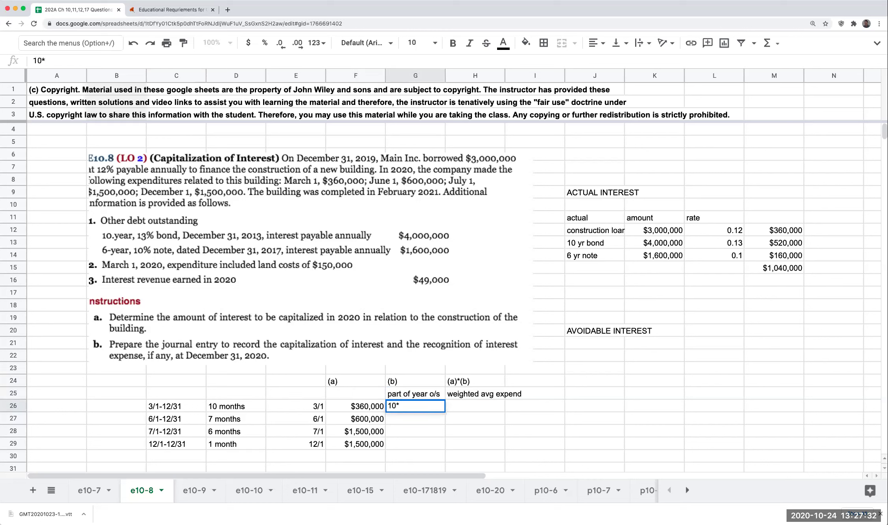
{"action": "type", "text": "12"}
{"action": "key", "text": "Return"}
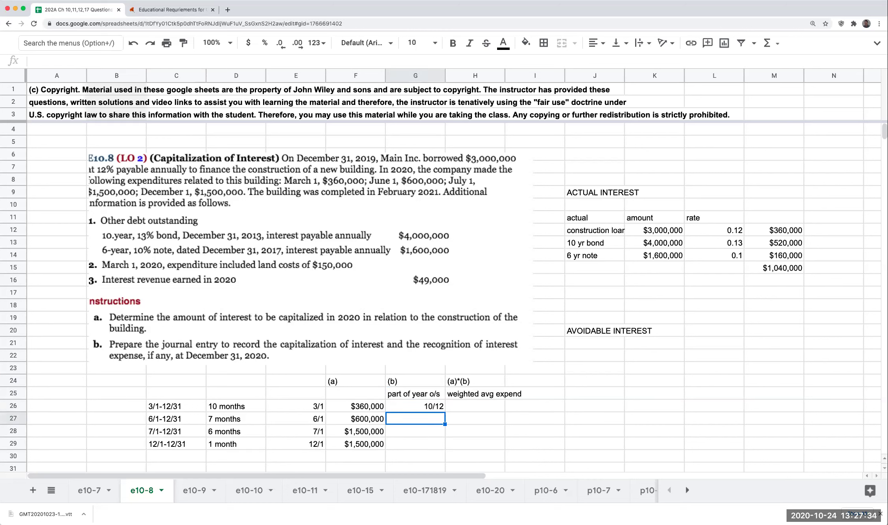
{"action": "type", "text": "7/12"}
{"action": "key", "text": "Return"}
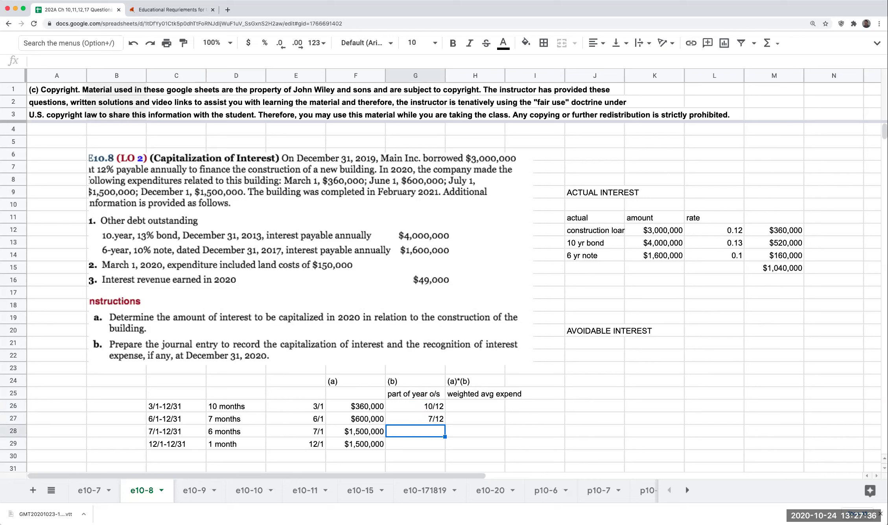
{"action": "type", "text": "6/12"}
{"action": "key", "text": "Return"}
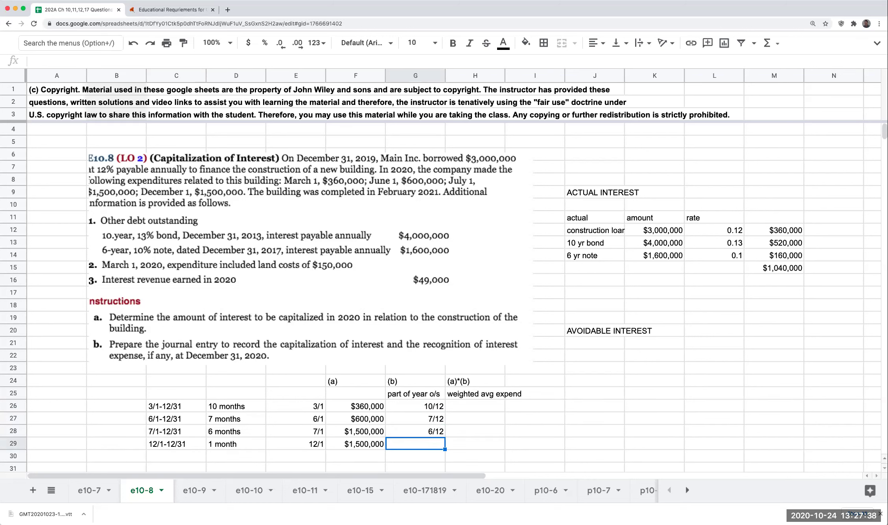
{"action": "type", "text": "1/12"}
{"action": "key", "text": "Return"}
Try to compute the March weighted average expenditure in H26 as F26 multiplied by G26, and check the entry in G26.
{"action": "key", "text": "Up"}
{"action": "key", "text": "Right"}
{"action": "key", "text": "Up"}
{"action": "key", "text": "Up"}
{"action": "key", "text": "Up"}
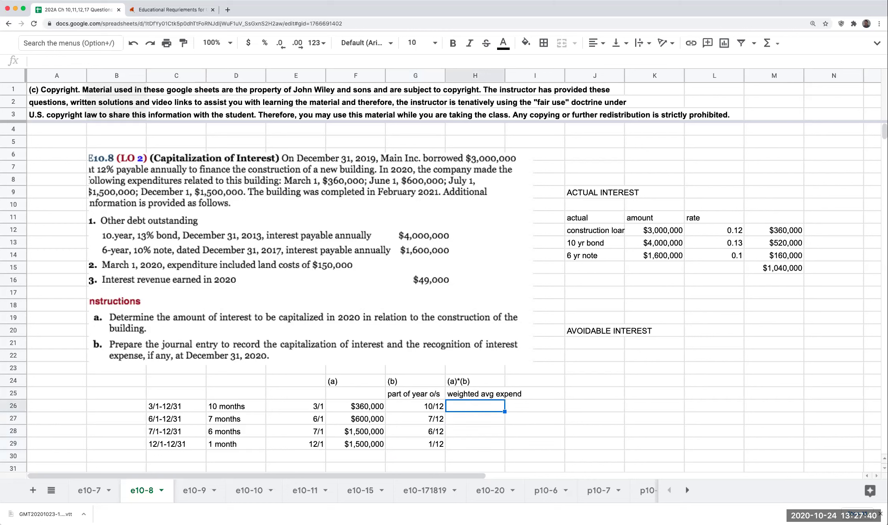
{"action": "type", "text": "+"}
{"action": "key", "text": "Left"}
{"action": "key", "text": "Left"}
{"action": "key", "text": "Left"}
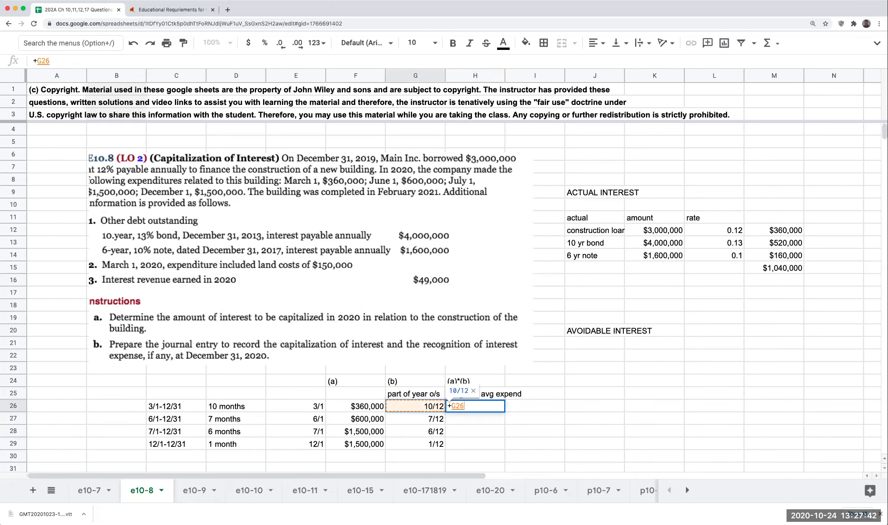
{"action": "key", "text": "Right"}
{"action": "type", "text": "*"}
{"action": "key", "text": "Left"}
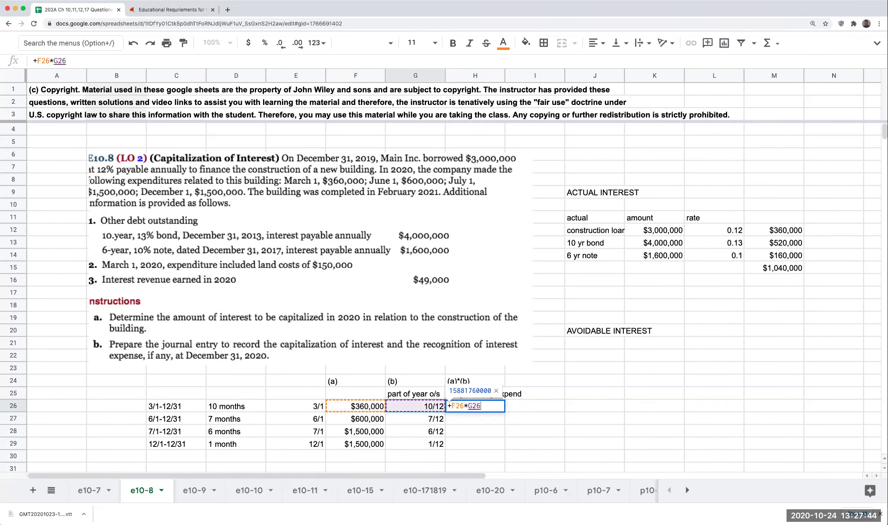
{"action": "key", "text": "Return"}
{"action": "key", "text": "Up"}
{"action": "type", "text": "+"}
{"action": "key", "text": "Left"}
{"action": "key", "text": "Left"}
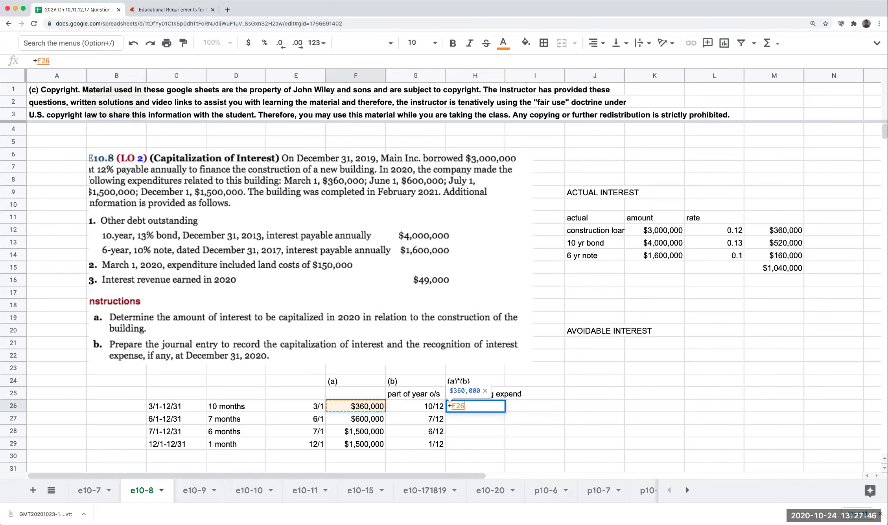
{"action": "type", "text": "*"}
{"action": "key", "text": "Left"}
{"action": "key", "text": "Return"}
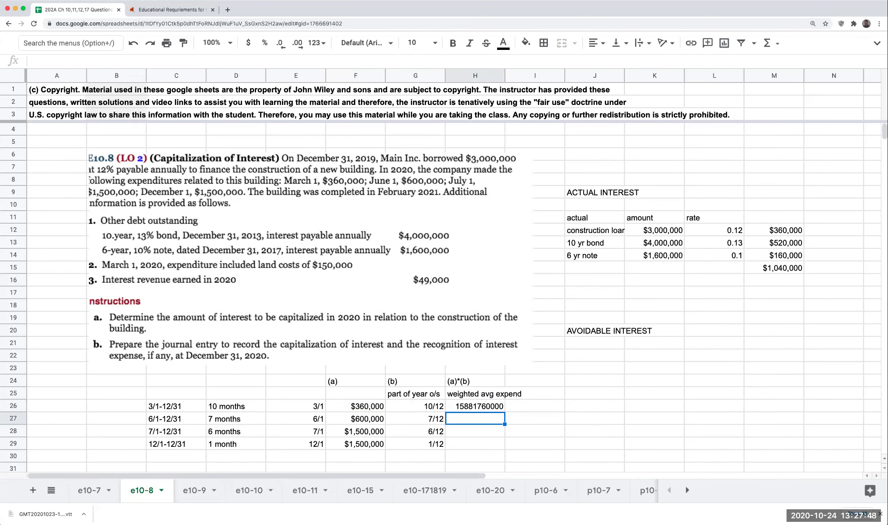
{"action": "key", "text": "Up"}
{"action": "key", "text": "Left"}
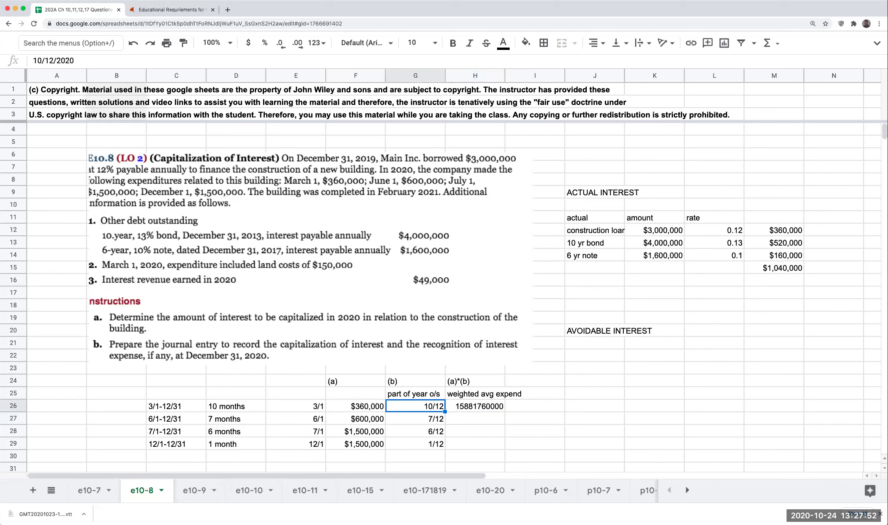
Compute the March weighted average expenditure in H26 with the formula +F26*10/12.
{"action": "key", "text": "Right"}
{"action": "type", "text": "+"}
{"action": "key", "text": "Left"}
{"action": "key", "text": "Left"}
{"action": "type", "text": "*1"}
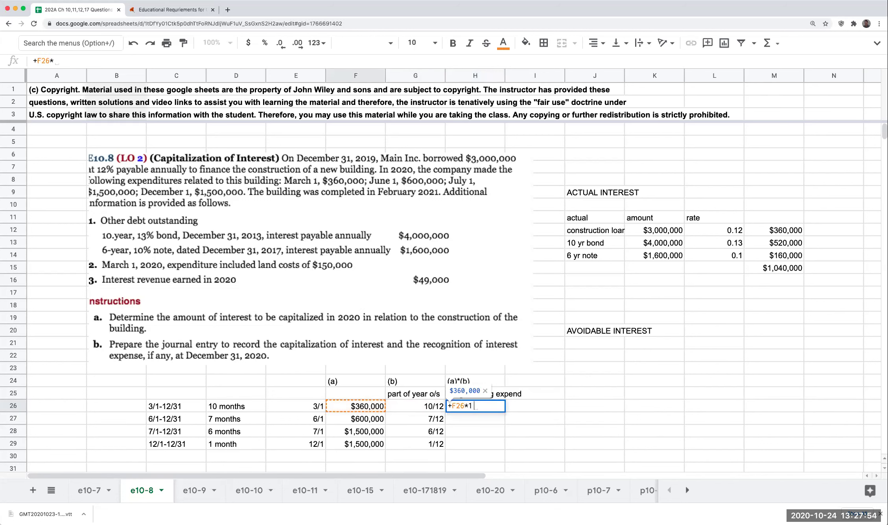
{"action": "type", "text": "0/12"}
{"action": "key", "text": "Return"}
Compute the June weighted average expenditure in H27 with the formula +F27*7/12.
{"action": "type", "text": "+"}
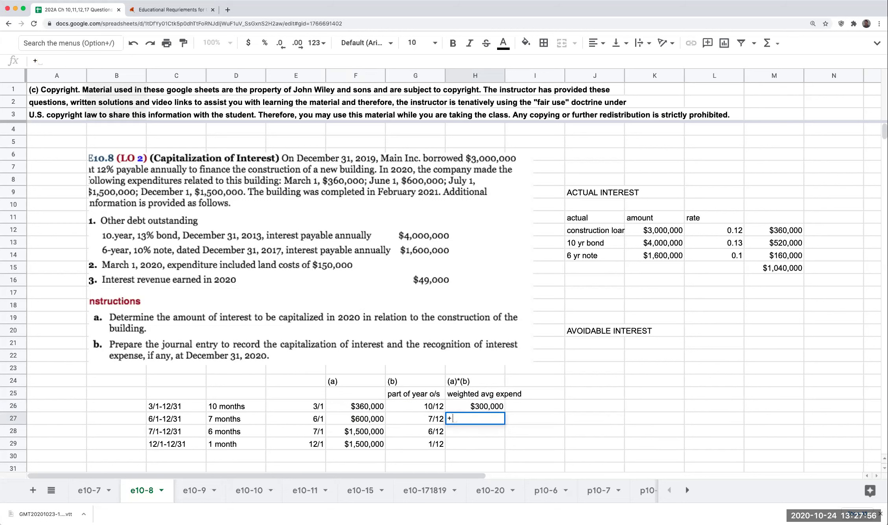
{"action": "key", "text": "Left"}
{"action": "key", "text": "Left"}
{"action": "type", "text": "*7/12"}
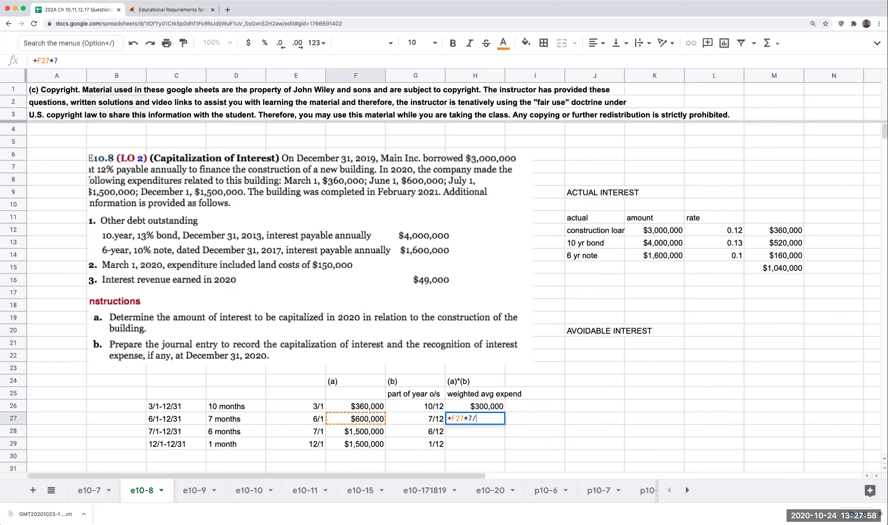
{"action": "key", "text": "Return"}
Compute the July weighted average expenditure in H28 with the formula +F28*6/12.
{"action": "type", "text": "+"}
{"action": "key", "text": "Left"}
{"action": "key", "text": "Left"}
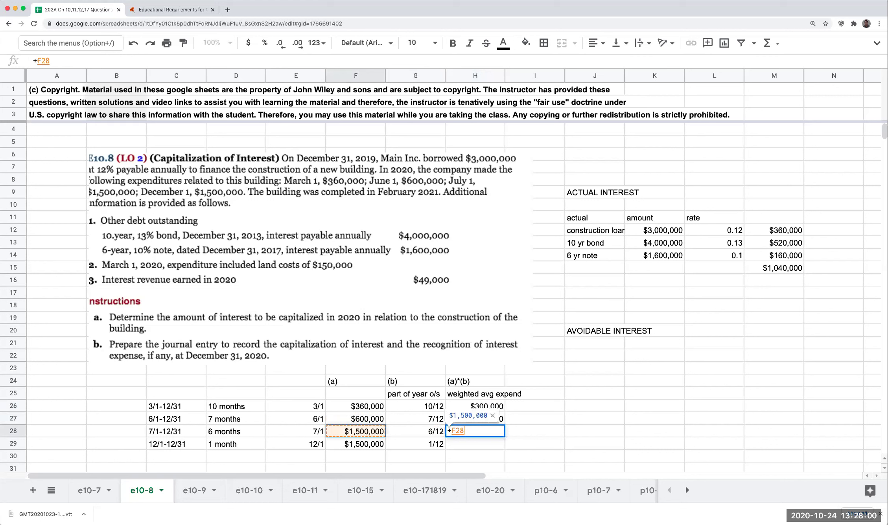
{"action": "type", "text": "*6/12"}
{"action": "key", "text": "Return"}
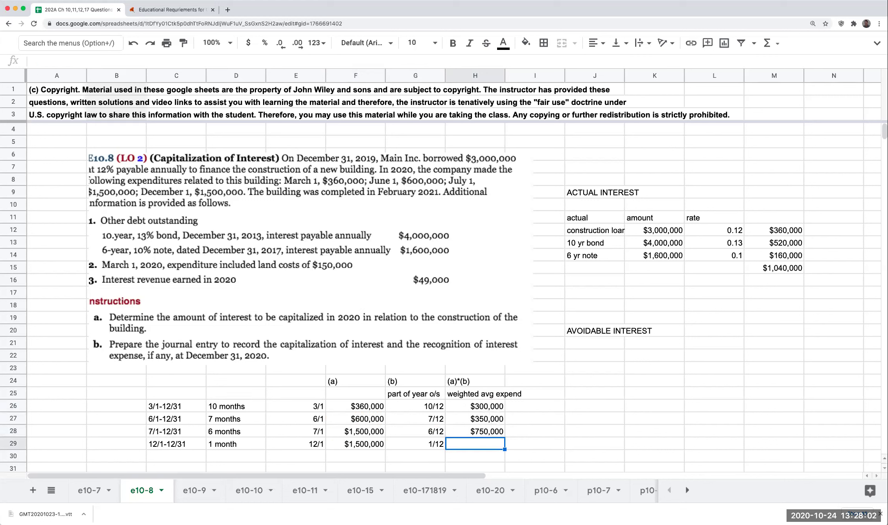
Compute the December weighted average expenditure in H29 with the formula +F29*1/12.
{"action": "type", "text": "+"}
{"action": "key", "text": "Left"}
{"action": "key", "text": "Left"}
{"action": "type", "text": "*1/12"}
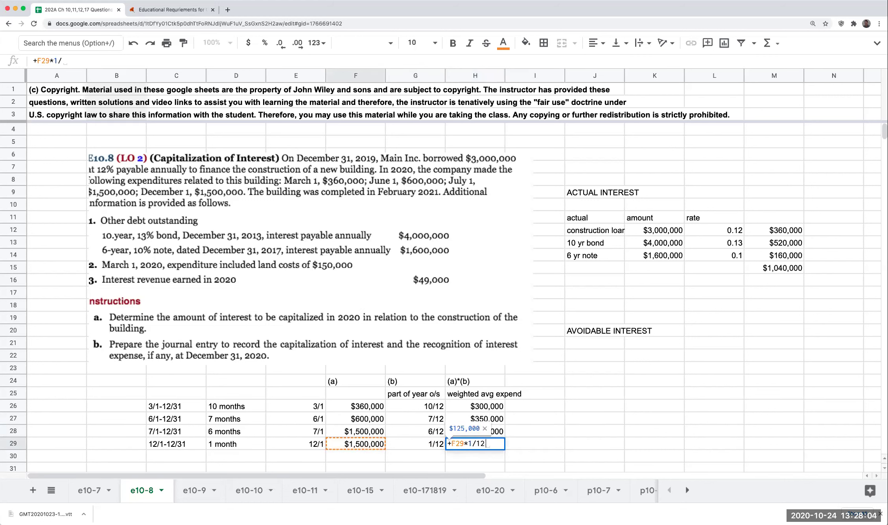
{"action": "key", "text": "Return"}
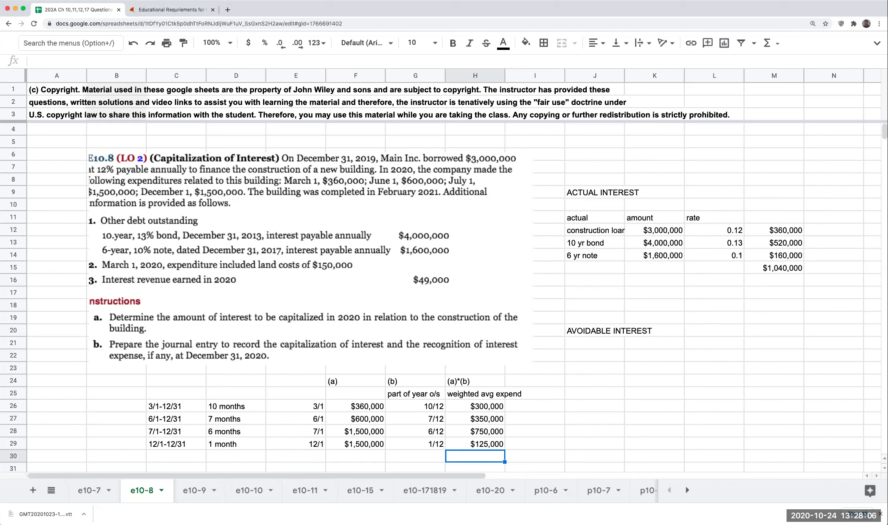
Add a top border across C30:H30 to set off the total row below the expenditure table.
{"action": "left_click_drag", "start_coordinate": [484, 453], "coordinate": [194, 452]}
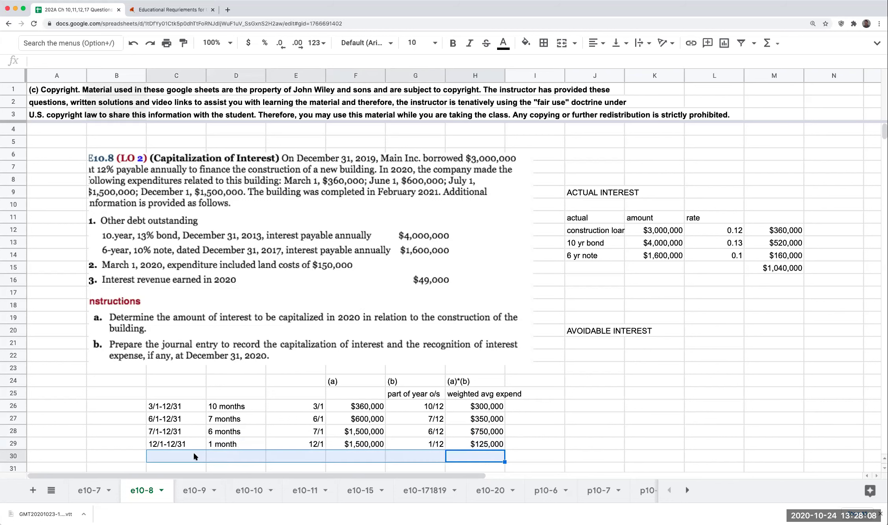
{"action": "left_click", "coordinate": [544, 44]}
{"action": "left_click", "coordinate": [564, 83]}
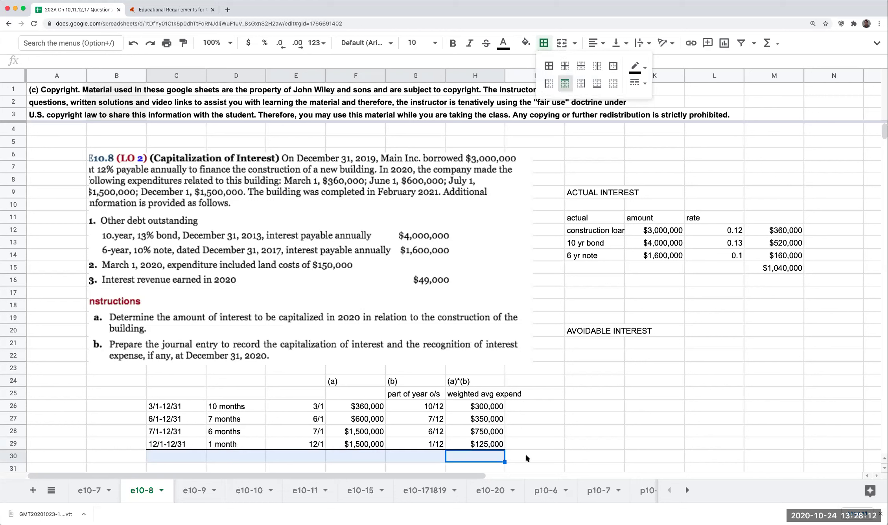
Total the weighted average expenditures in H30 by adding H26, H27, H28 and H29.
{"action": "type", "text": "+"}
{"action": "key", "text": "Up"}
{"action": "key", "text": "Up"}
{"action": "key", "text": "Up"}
{"action": "key", "text": "Up"}
{"action": "type", "text": "+"}
{"action": "key", "text": "Up"}
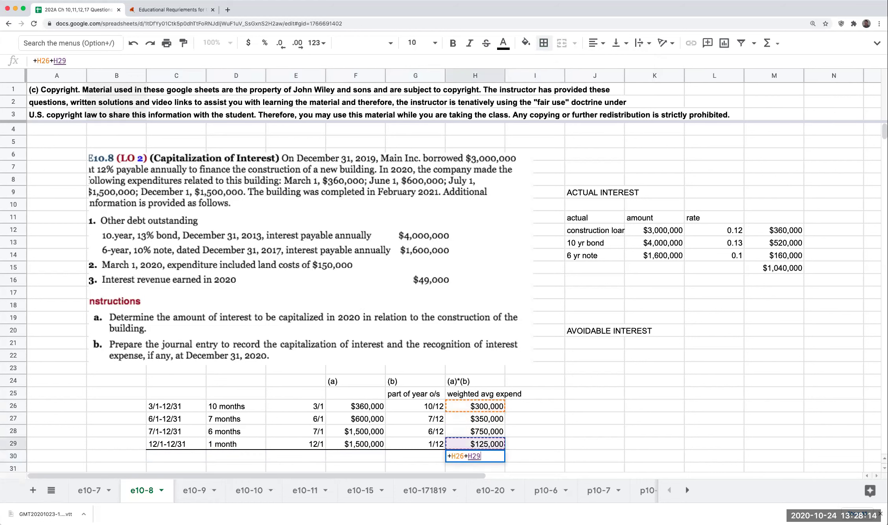
{"action": "key", "text": "Up"}
{"action": "key", "text": "Up"}
{"action": "type", "text": "+"}
{"action": "key", "text": "Up"}
{"action": "key", "text": "Up"}
{"action": "type", "text": "+"}
{"action": "key", "text": "Up"}
{"action": "key", "text": "Return"}
{"action": "key", "text": "Up"}
{"action": "key", "text": "Right"}
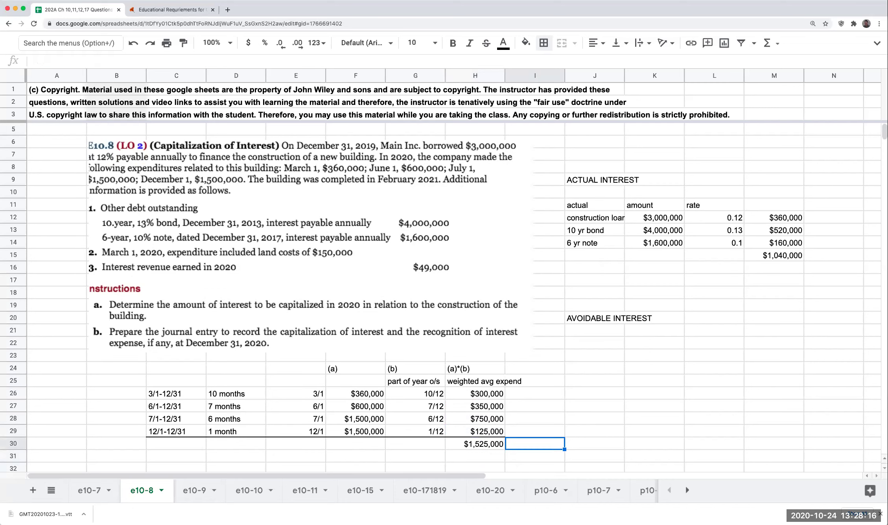
{"action": "left_click", "coordinate": [474, 444]}
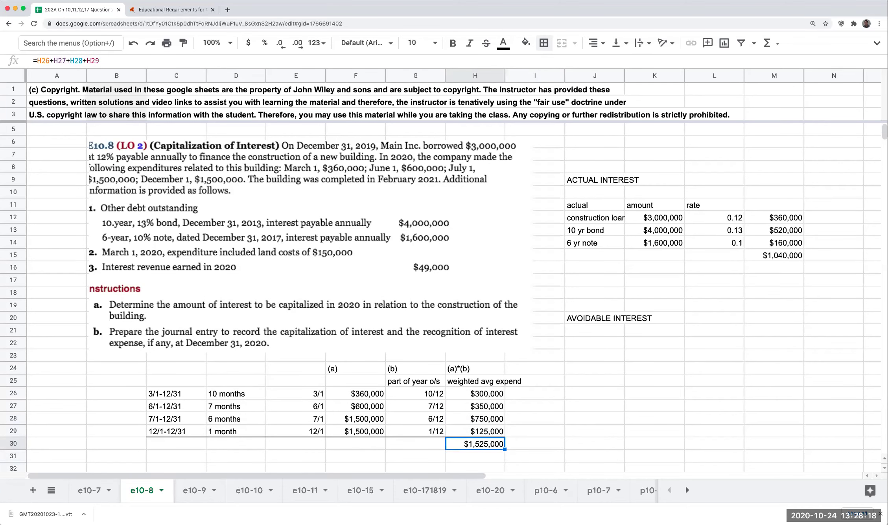
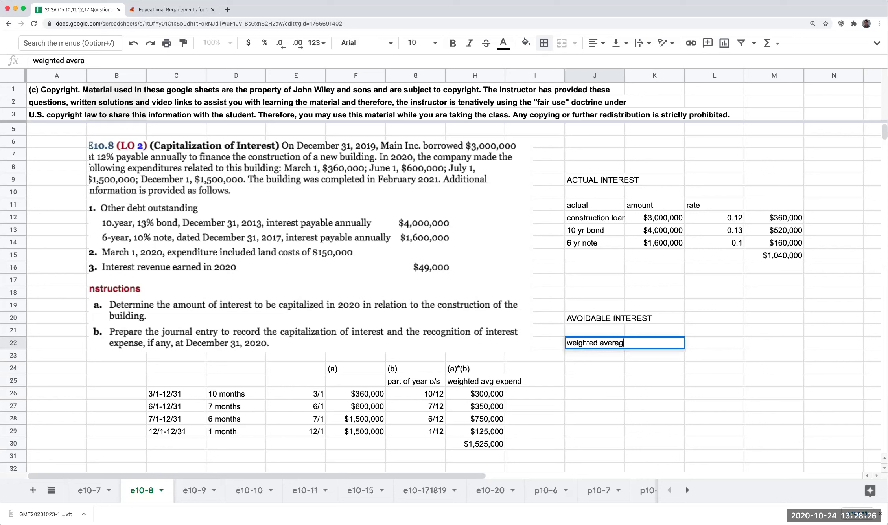
Finish the heading "weighted average construction" in J22 and continue it with "expenditures" in J23.
{"action": "type", "text": "uction"}
{"action": "key", "text": "Return"}
{"action": "type", "text": "expenditor"}
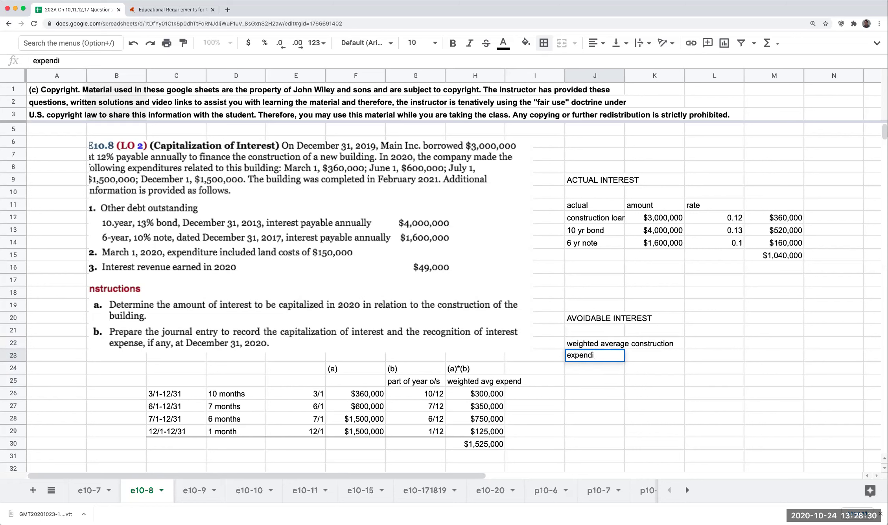
{"action": "key", "text": "BackSpace"}
{"action": "key", "text": "BackSpace"}
{"action": "type", "text": "ures"}
{"action": "key", "text": "Return"}
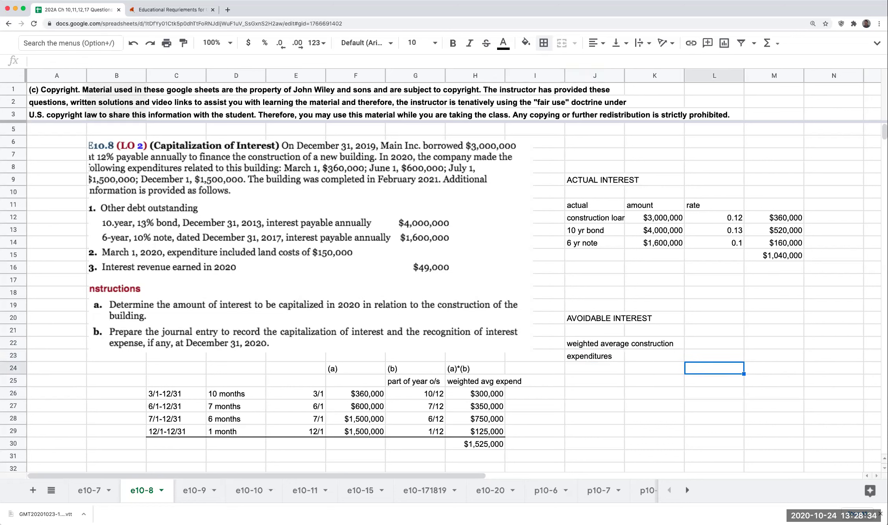
Link J24 to the total weighted average expenditures in H30.
{"action": "type", "text": "+"}
{"action": "key", "text": "Down"}
{"action": "key", "text": "Down"}
{"action": "key", "text": "Down"}
{"action": "key", "text": "Down"}
{"action": "key", "text": "Down"}
{"action": "key", "text": "Left"}
{"action": "key", "text": "Left"}
{"action": "key", "text": "Down"}
{"action": "key", "text": "Return"}
Add the heading "interest rate" in L23 and enter the construction loan rate of .12 in L24.
{"action": "key", "text": "Up"}
{"action": "key", "text": "Right"}
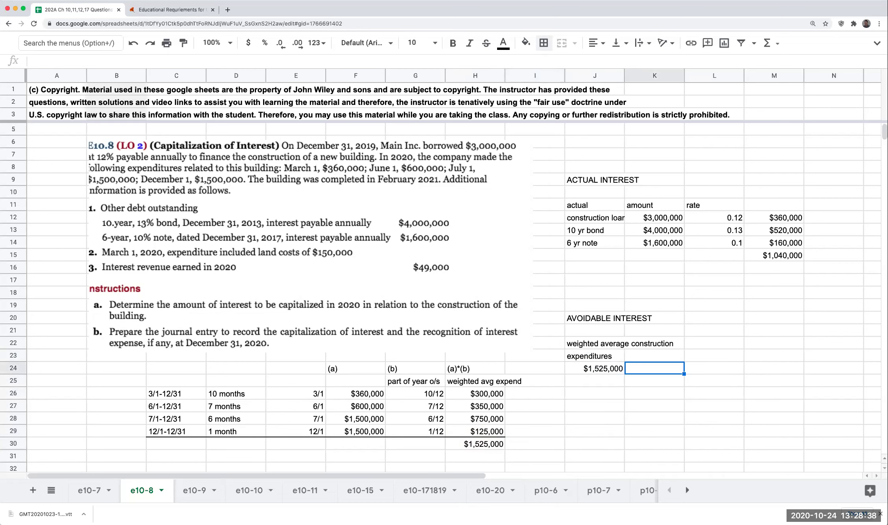
{"action": "key", "text": "Right"}
{"action": "key", "text": "Up"}
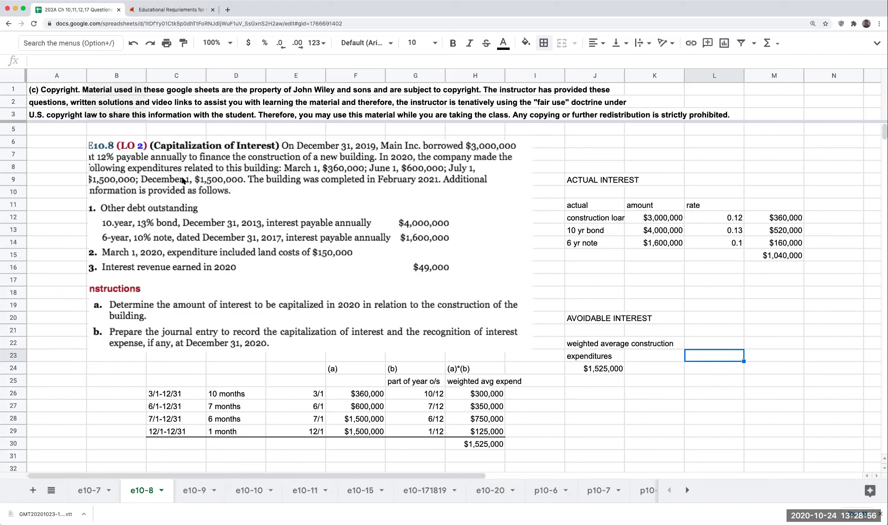
{"action": "type", "text": "interest rate"}
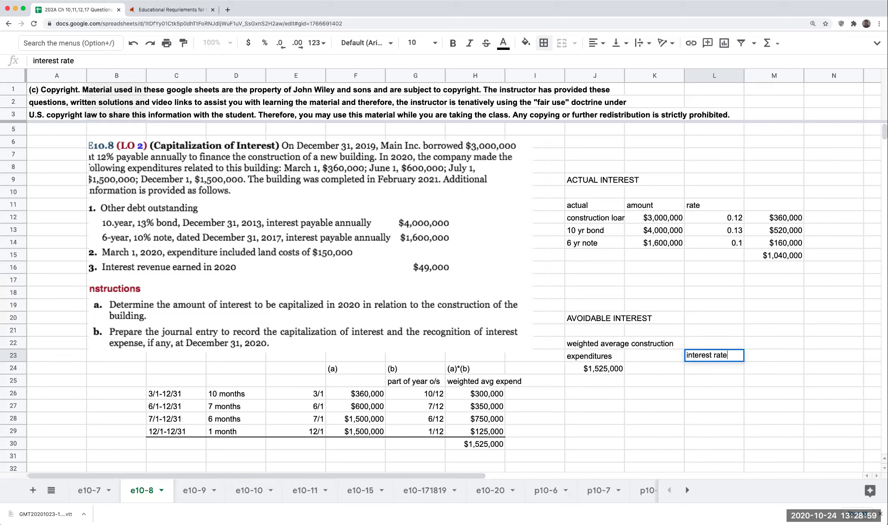
{"action": "key", "text": "Return"}
{"action": "type", "text": ".12"}
{"action": "key", "text": "Tab"}
Compute the avoidable interest in M24 with the formula +J24*L24.
{"action": "type", "text": "+J24*L24"}
{"action": "key", "text": "Tab"}
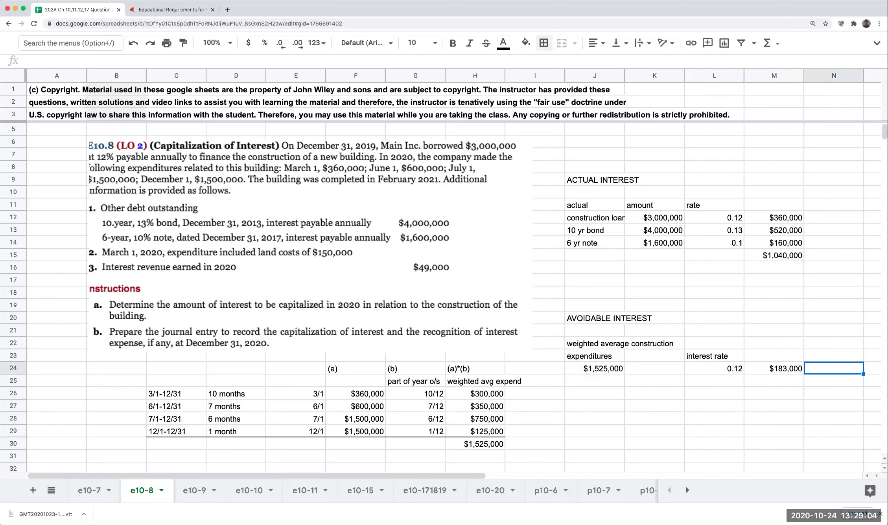
Label the computed amount by entering "avoidable interest" in N24.
{"action": "type", "text": "avo"}
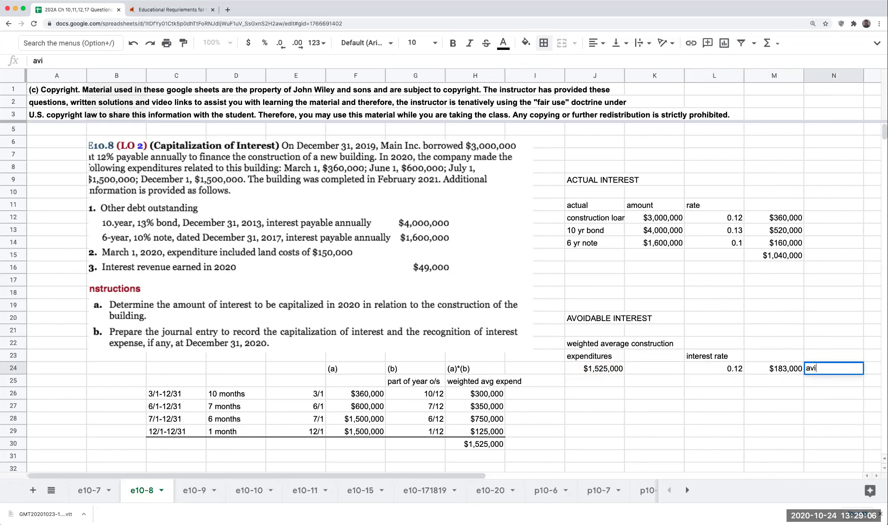
{"action": "type", "text": "diable i"}
{"action": "key", "text": "BackSpace"}
{"action": "key", "text": "BackSpace"}
{"action": "key", "text": "BackSpace"}
{"action": "key", "text": "BackSpace"}
{"action": "key", "text": "BackSpace"}
{"action": "key", "text": "BackSpace"}
{"action": "key", "text": "BackSpace"}
{"action": "key", "text": "BackSpace"}
{"action": "type", "text": "idable interest"}
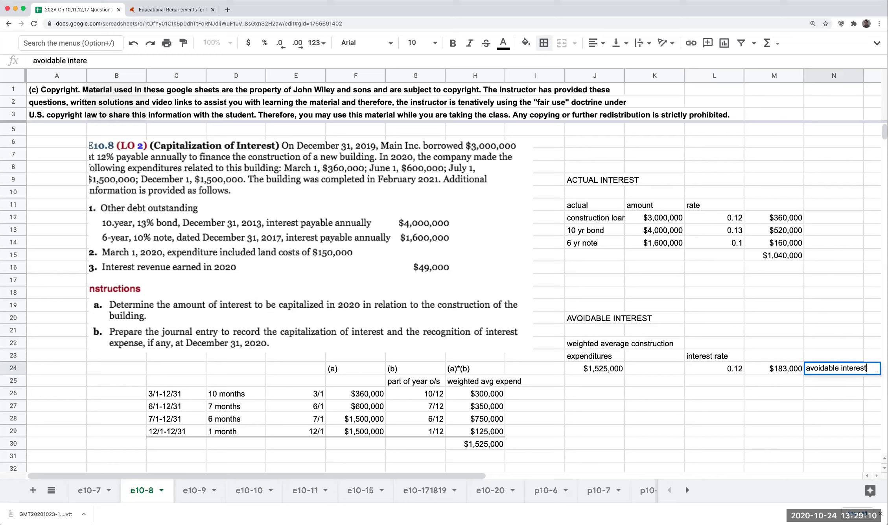
{"action": "key", "text": "Return"}
Start the journal entry below the avoidable interest section with the date 12/31/20 in J27.
{"action": "left_click", "coordinate": [774, 368]}
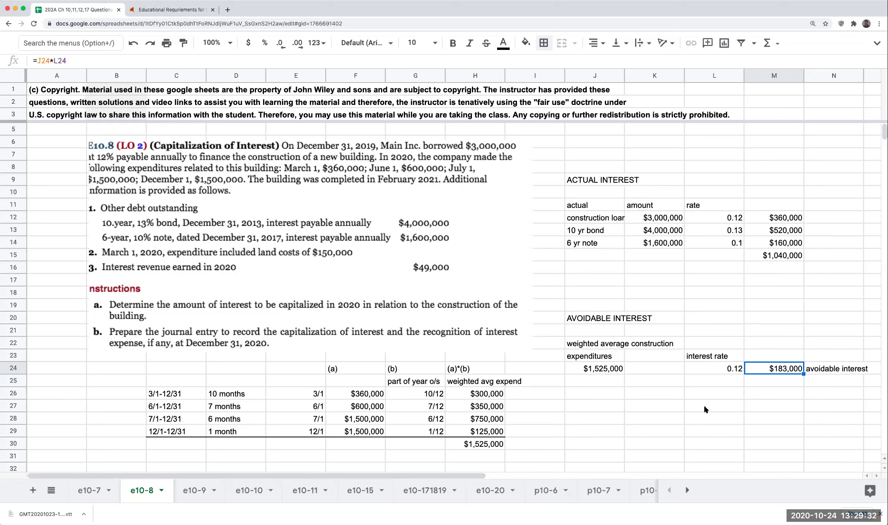
{"action": "left_click", "coordinate": [607, 405]}
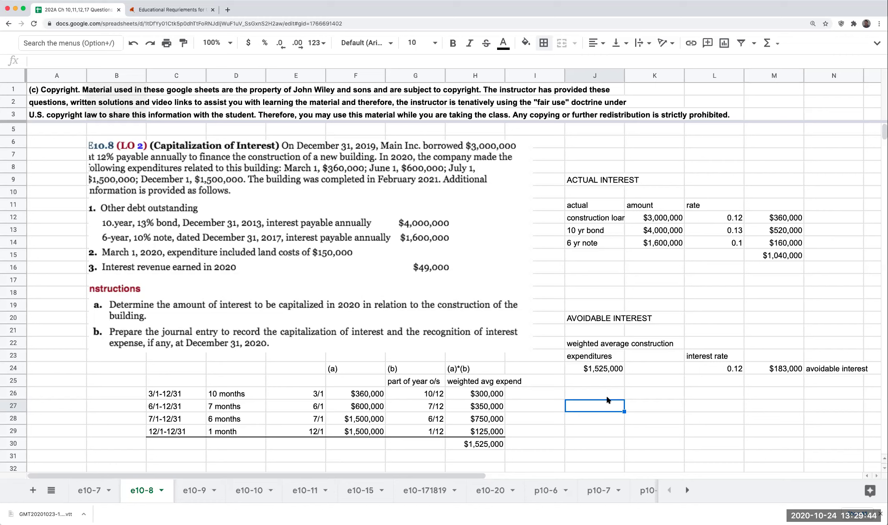
{"action": "left_click", "coordinate": [773, 259]}
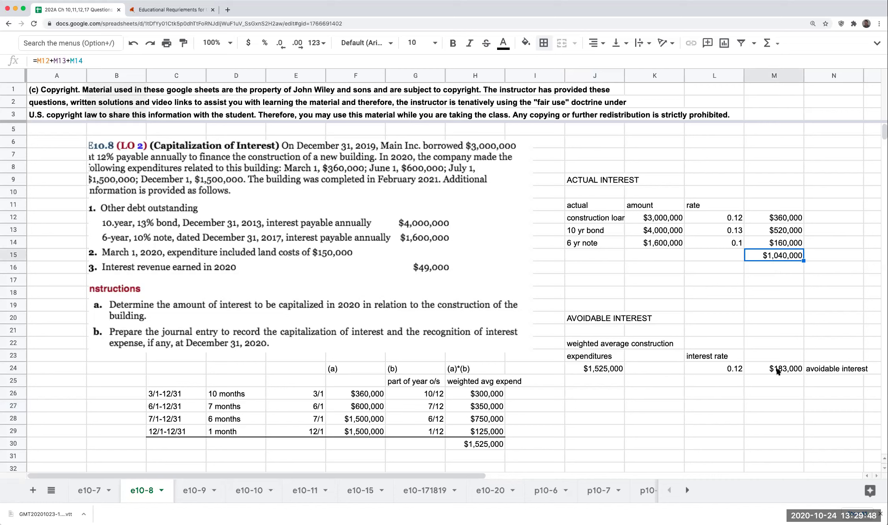
{"action": "left_click", "coordinate": [595, 406]}
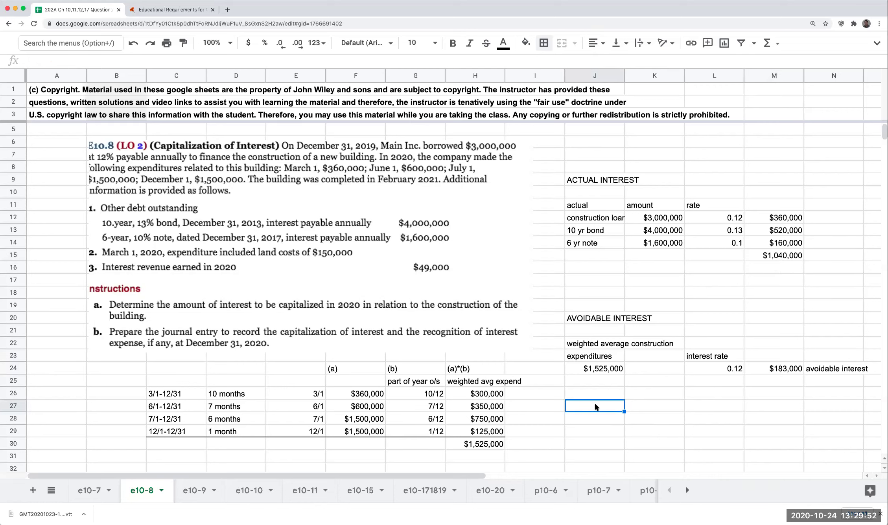
{"action": "type", "text": "12/31"}
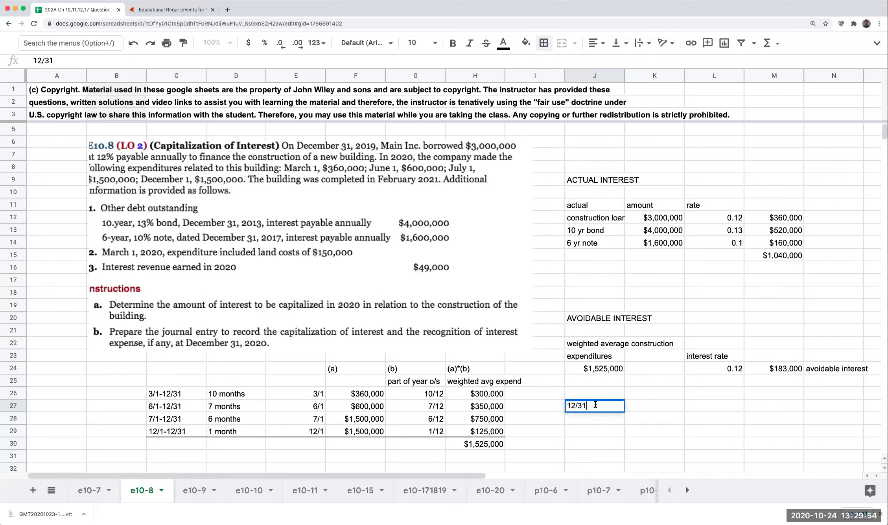
{"action": "type", "text": "/20"}
{"action": "key", "text": "Tab"}
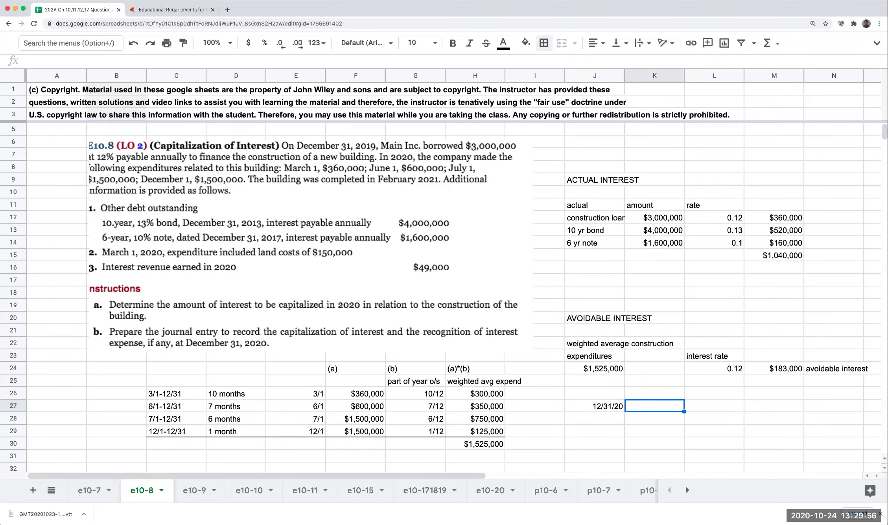
Add the cash credit line by entering "cash" in L29 and linking N29 to the total actual interest in M15.
{"action": "key", "text": "Down"}
{"action": "key", "text": "Down"}
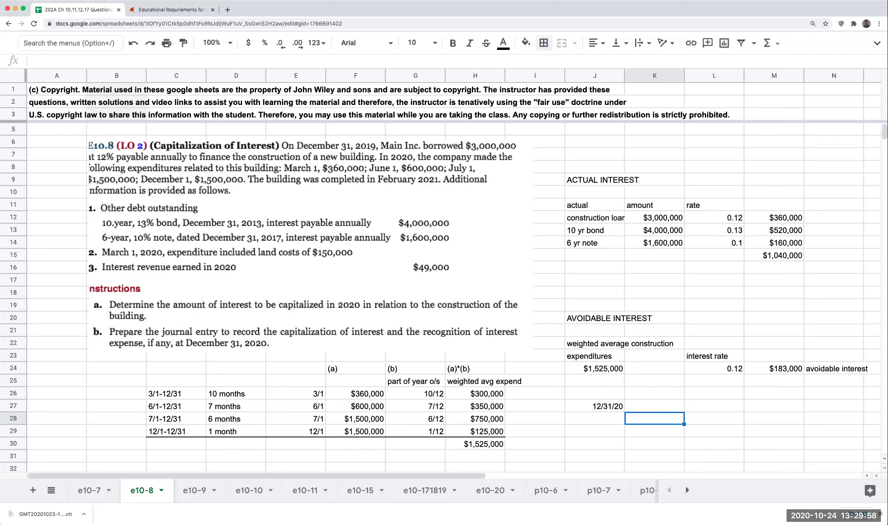
{"action": "key", "text": "Right"}
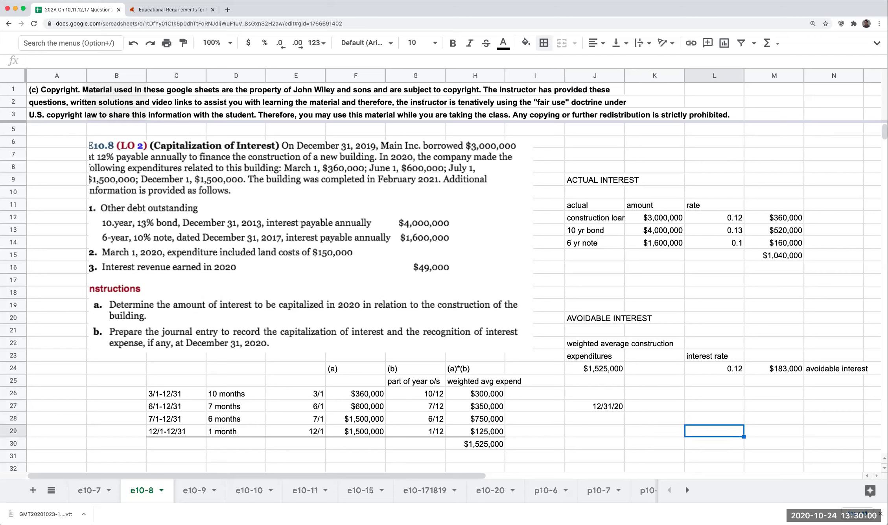
{"action": "type", "text": "cash"}
{"action": "key", "text": "Tab"}
{"action": "key", "text": "Tab"}
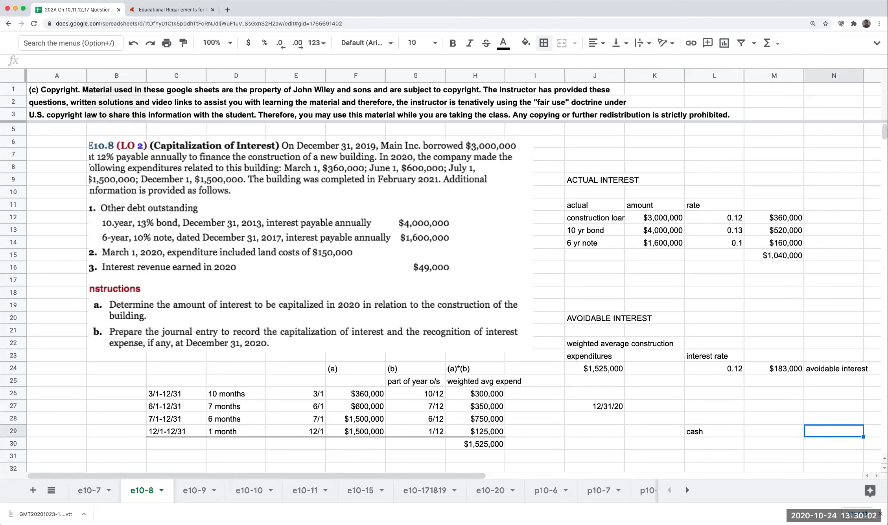
{"action": "type", "text": "+M28"}
{"action": "key", "text": "Up"}
{"action": "key", "text": "Up"}
{"action": "key", "text": "Up"}
{"action": "key", "text": "Up"}
{"action": "key", "text": "Up"}
{"action": "key", "text": "Up"}
{"action": "key", "text": "Up"}
{"action": "key", "text": "Up"}
{"action": "key", "text": "Up"}
{"action": "key", "text": "Up"}
{"action": "key", "text": "Up"}
{"action": "key", "text": "Up"}
{"action": "key", "text": "Up"}
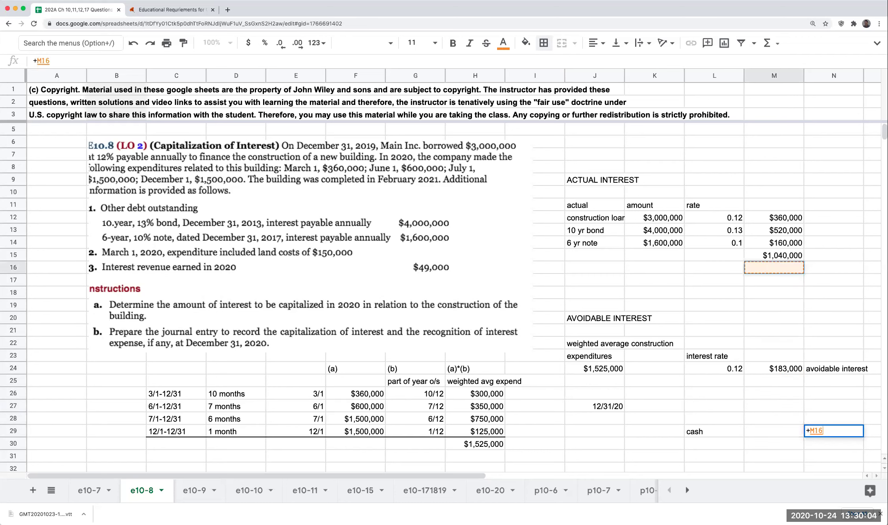
{"action": "key", "text": "Return"}
Enter the journal entry explanation "to record interest expense and capitalized interest" in K30.
{"action": "key", "text": "Left"}
{"action": "key", "text": "Left"}
{"action": "key", "text": "Left"}
{"action": "type", "text": "to "}
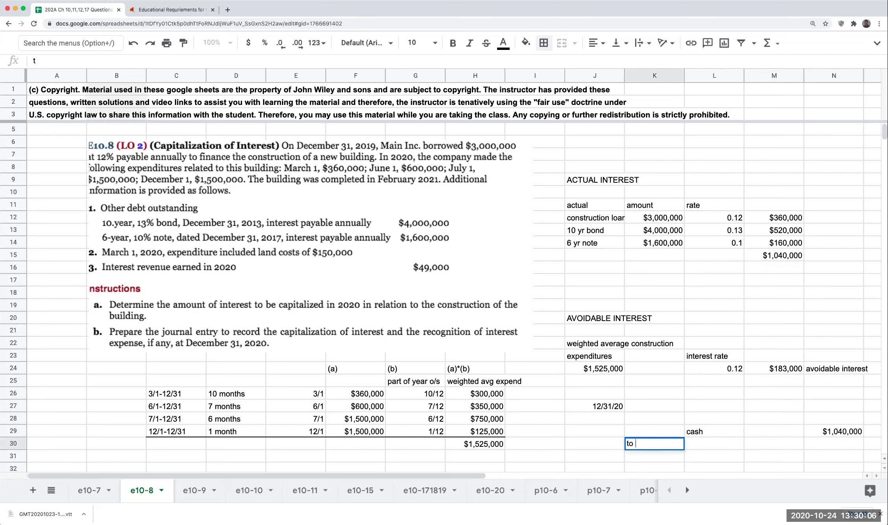
{"action": "type", "text": "record "}
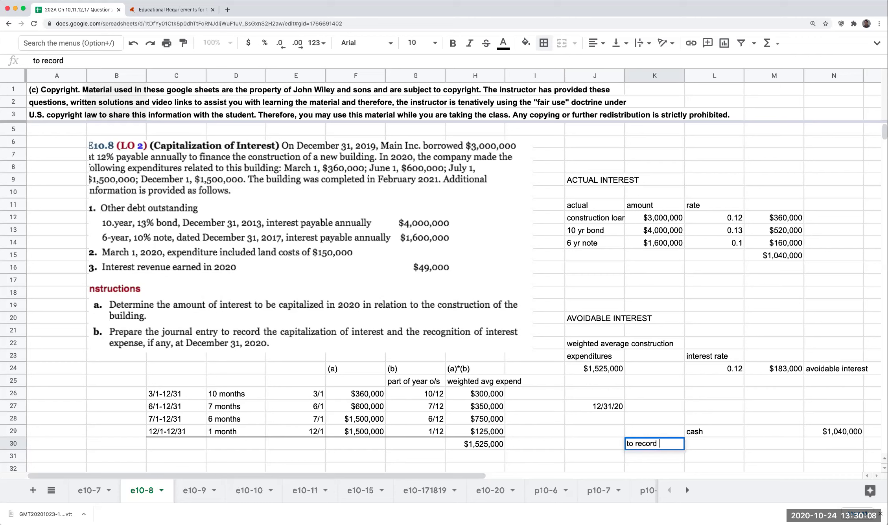
{"action": "type", "text": "interest epxense and"}
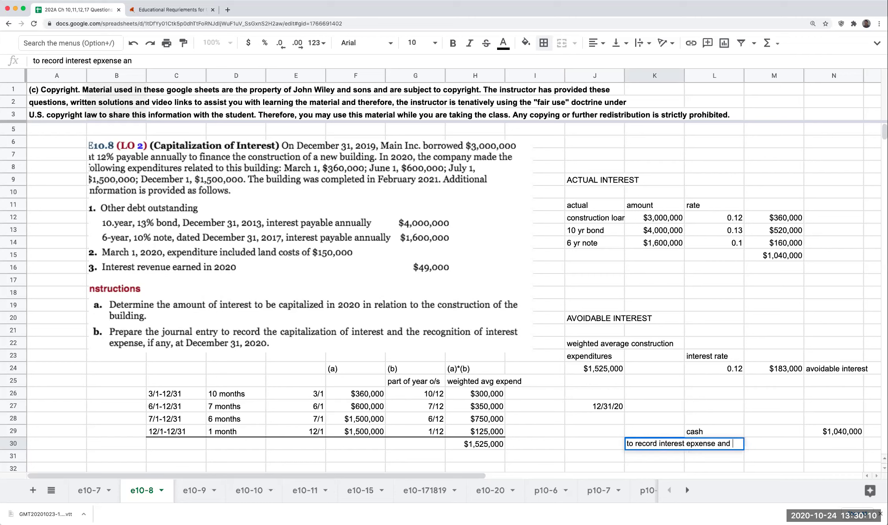
{"action": "key", "text": "BackSpace"}
{"action": "key", "text": "BackSpace"}
{"action": "key", "text": "BackSpace"}
{"action": "key", "text": "BackSpace"}
{"action": "key", "text": "BackSpace"}
{"action": "key", "text": "BackSpace"}
{"action": "key", "text": "BackSpace"}
{"action": "key", "text": "BackSpace"}
{"action": "key", "text": "BackSpace"}
{"action": "key", "text": "BackSpace"}
{"action": "type", "text": "xpense and capitalized interest"}
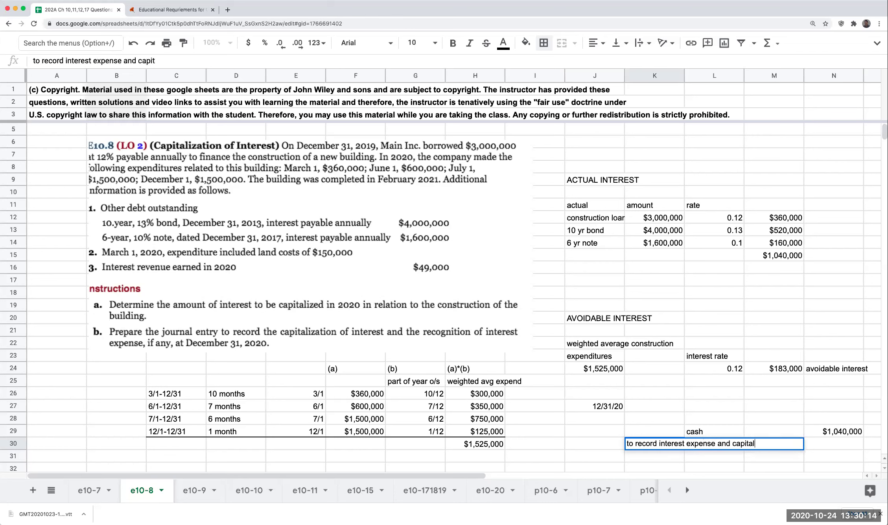
{"action": "key", "text": "Return"}
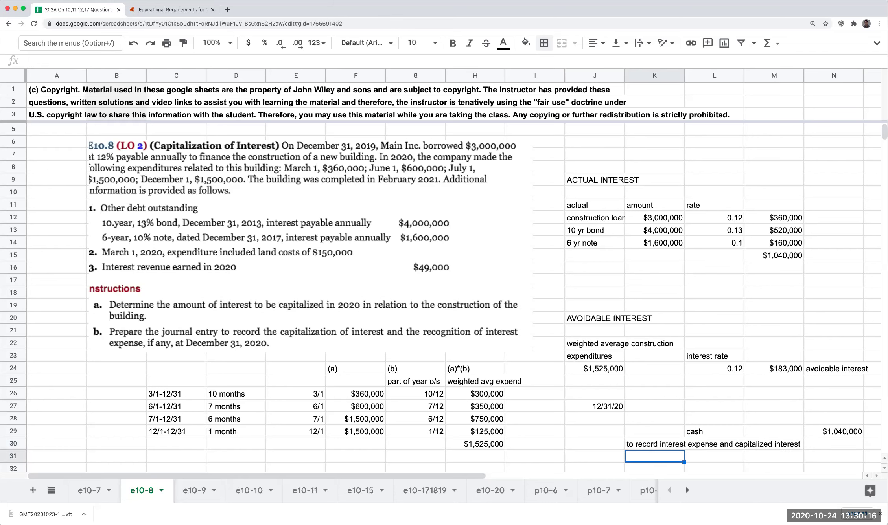
Add the buildings debit line by entering "buildings" in K27 and linking M27 to the avoidable interest in M24.
{"action": "left_click", "coordinate": [654, 406]}
{"action": "type", "text": "bul"}
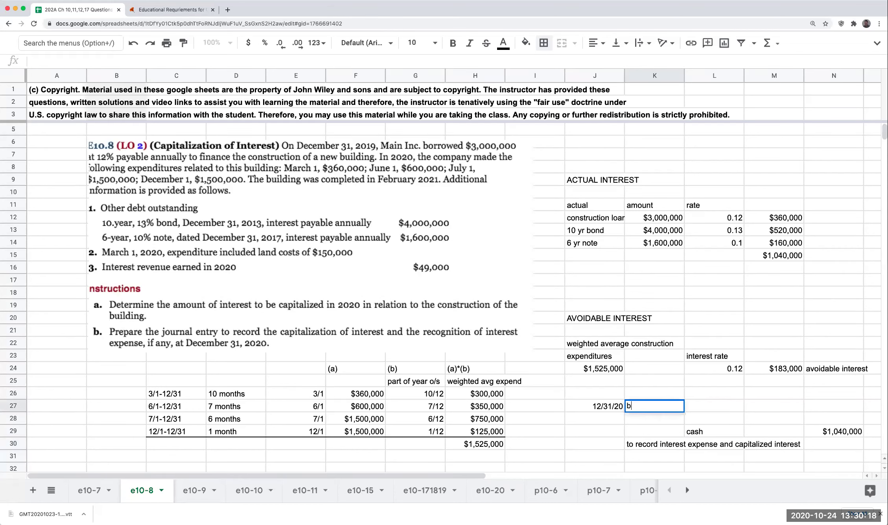
{"action": "key", "text": "BackSpace"}
{"action": "key", "text": "BackSpace"}
{"action": "type", "text": "uid"}
{"action": "key", "text": "BackSpace"}
{"action": "type", "text": "ldings"}
{"action": "key", "text": "Tab"}
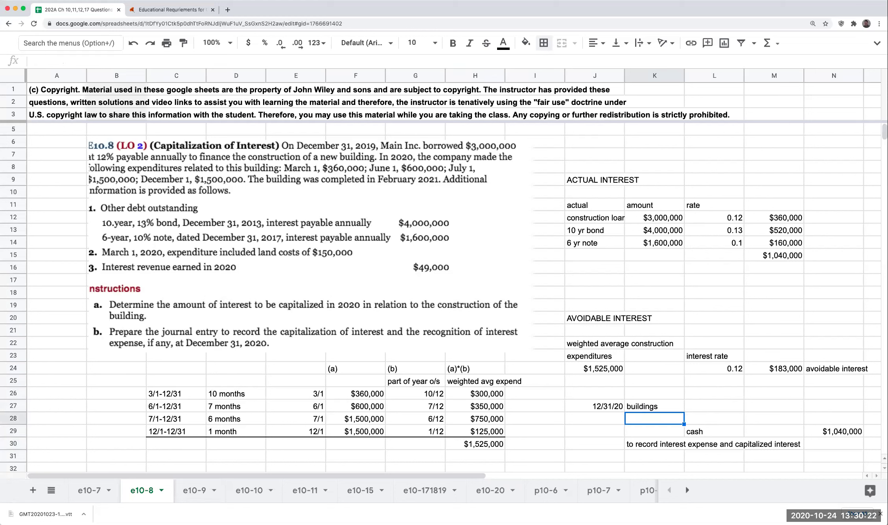
{"action": "key", "text": "Tab"}
{"action": "type", "text": "=m24"}
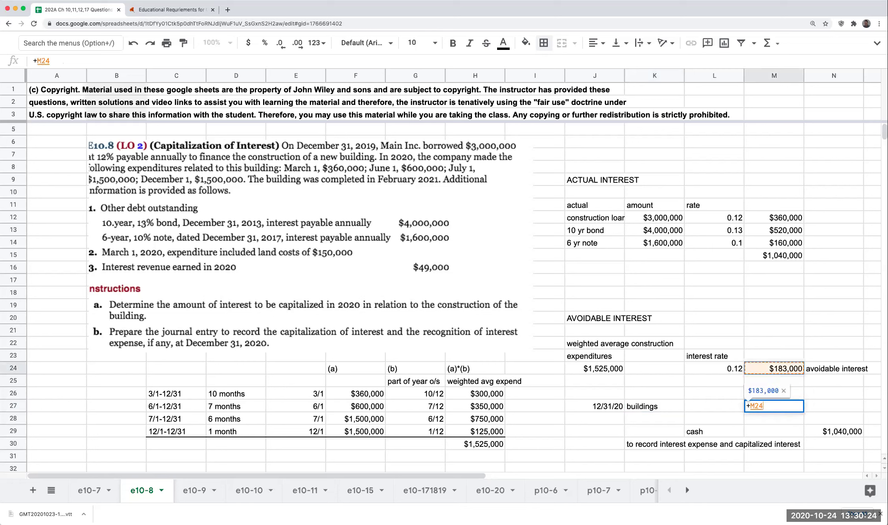
{"action": "key", "text": "Return"}
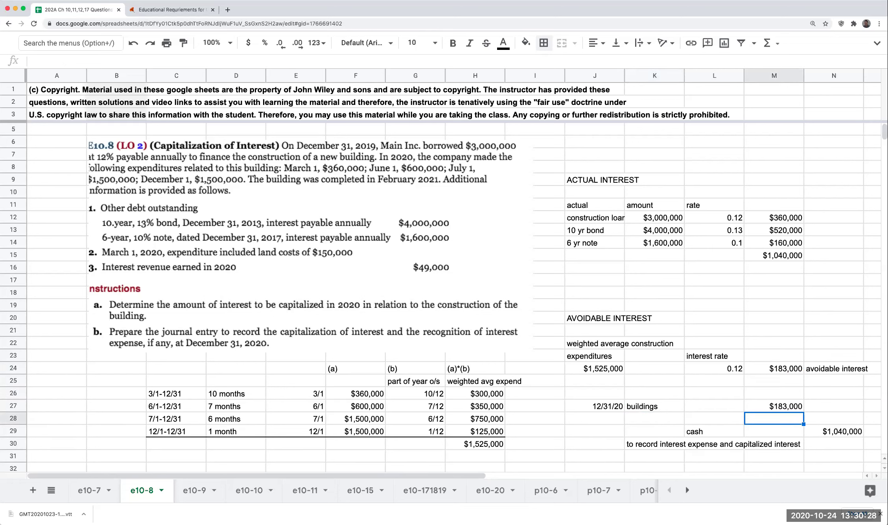
Enter the debit account name "interest expense" in K28.
{"action": "left_click", "coordinate": [654, 419]}
{"action": "type", "text": "interest expenses"}
{"action": "key", "text": "Return"}
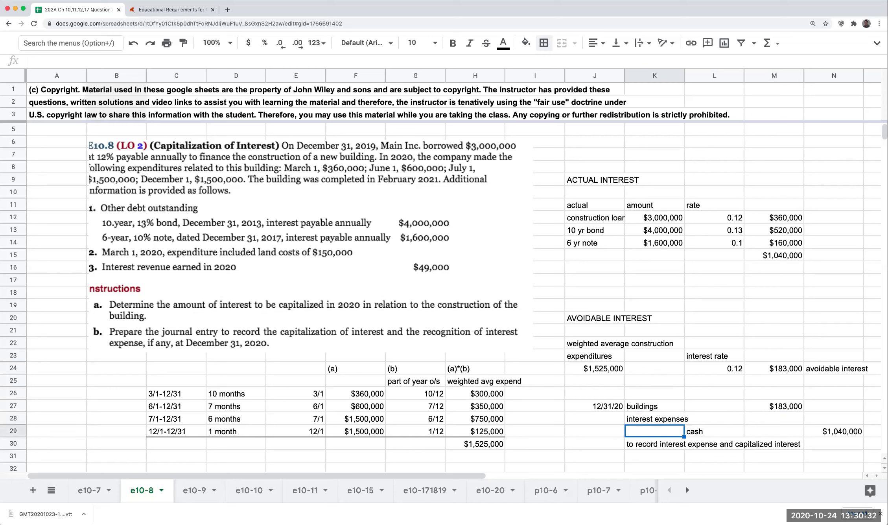
{"action": "left_click", "coordinate": [654, 419]}
{"action": "type", "text": "intered"}
{"action": "key", "text": "BackSpace"}
{"action": "key", "text": "BackSpace"}
{"action": "type", "text": "st expense"}
{"action": "key", "text": "Return"}
Compute the interest expense debit in M28 by subtracting the buildings amount M27 from the cash amount N29.
{"action": "left_click", "coordinate": [773, 418]}
{"action": "type", "text": "="}
{"action": "left_click", "coordinate": [834, 431]}
{"action": "type", "text": "-"}
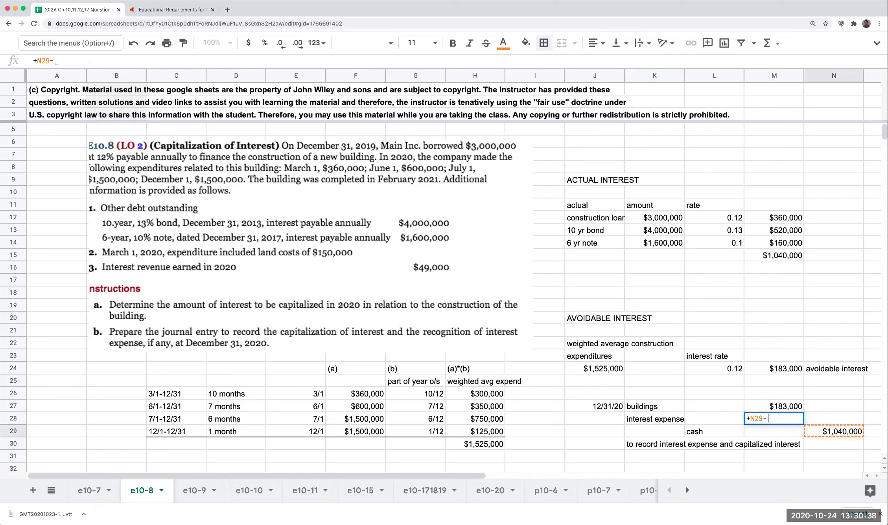
{"action": "left_click", "coordinate": [774, 407]}
{"action": "key", "text": "Return"}
Review the avoidable interest calculation, the actual interest total and the formulas behind each line of the journal entry.
{"action": "key", "text": "Up"}
{"action": "key", "text": "Right"}
{"action": "key", "text": "Right"}
{"action": "key", "text": "Right"}
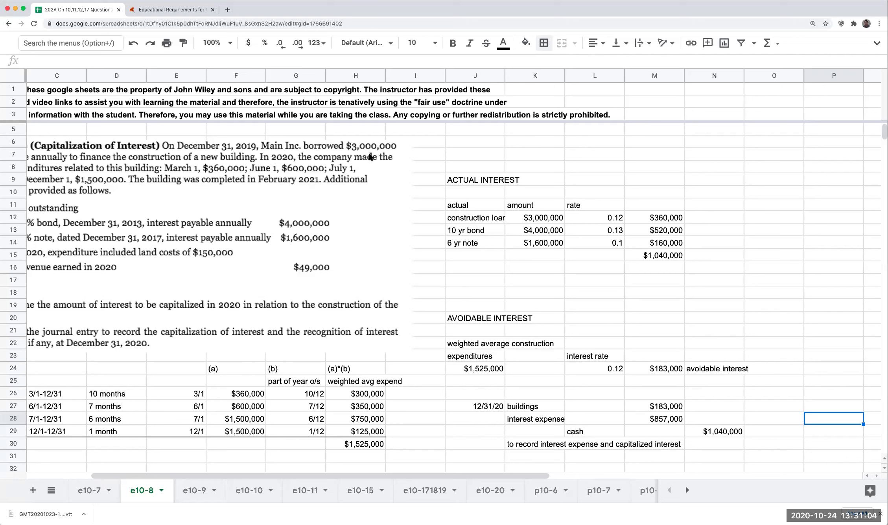
{"action": "left_click", "coordinate": [596, 371]}
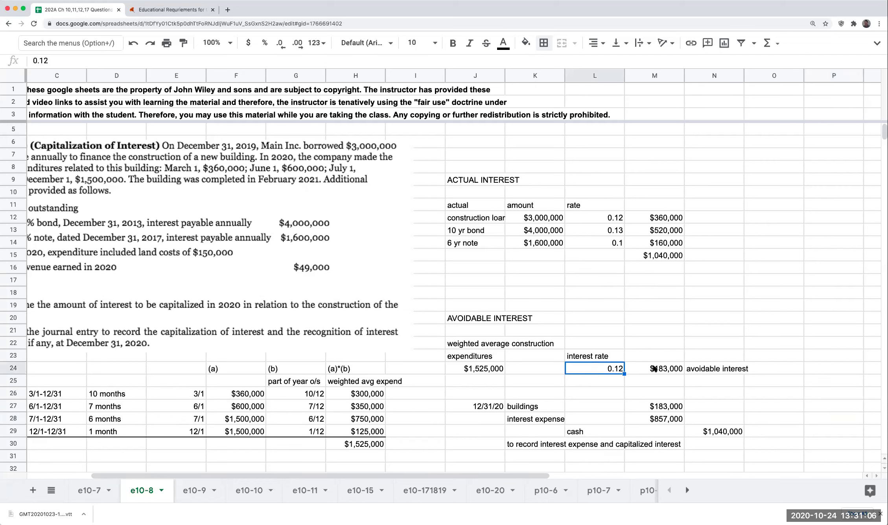
{"action": "left_click", "coordinate": [654, 368]}
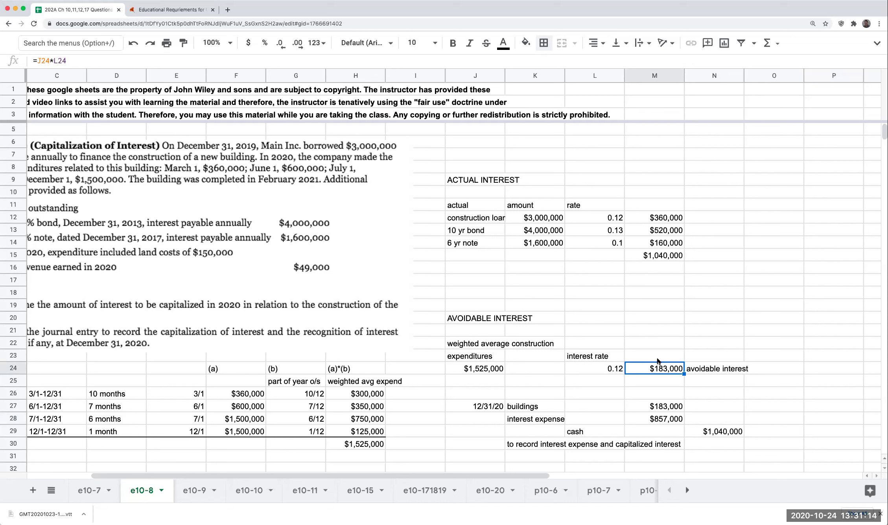
{"action": "left_click", "coordinate": [656, 407]}
{"action": "left_click", "coordinate": [536, 409]}
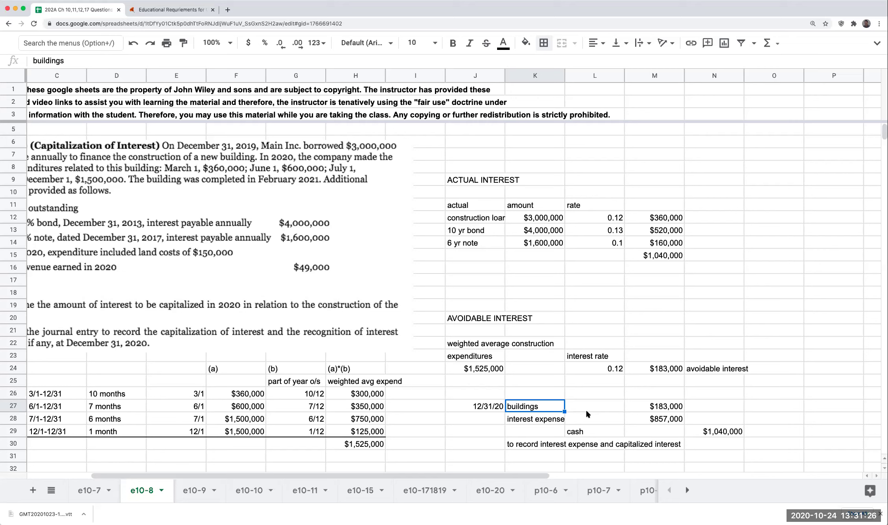
{"action": "left_click", "coordinate": [588, 428]}
{"action": "left_click", "coordinate": [696, 431]}
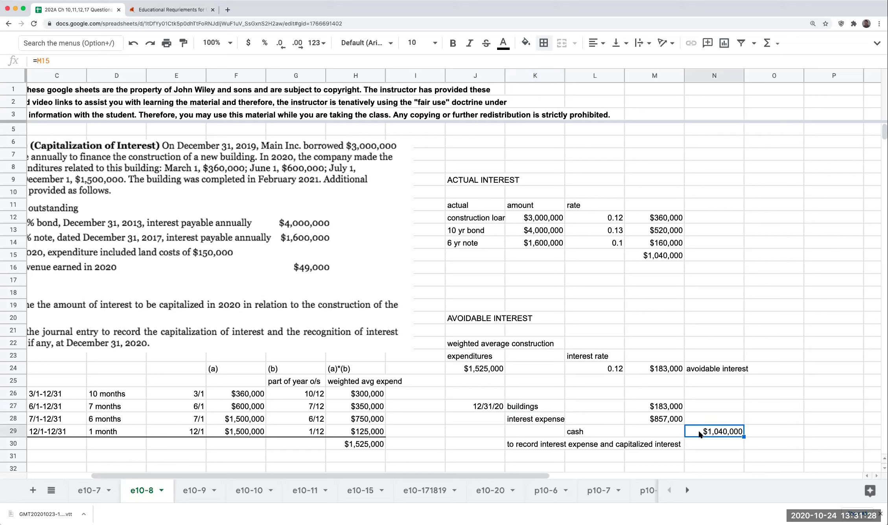
{"action": "left_click", "coordinate": [655, 261]}
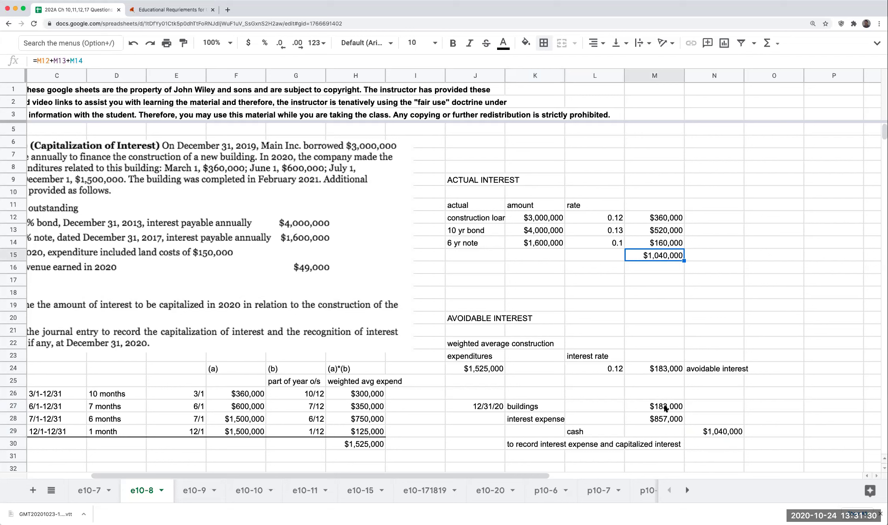
{"action": "left_click", "coordinate": [666, 409]}
{"action": "left_click", "coordinate": [664, 420]}
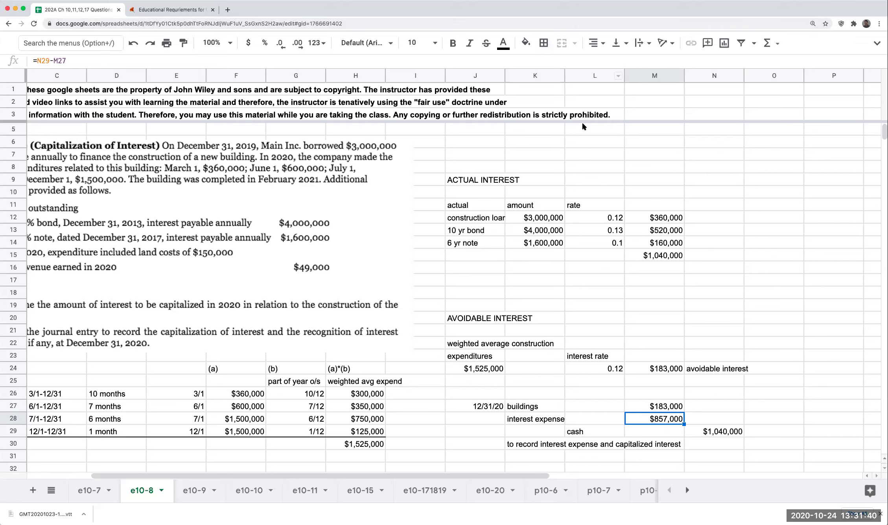
{"action": "scroll", "coordinate": [586, 165], "scroll_direction": "up", "scroll_amount": 1}
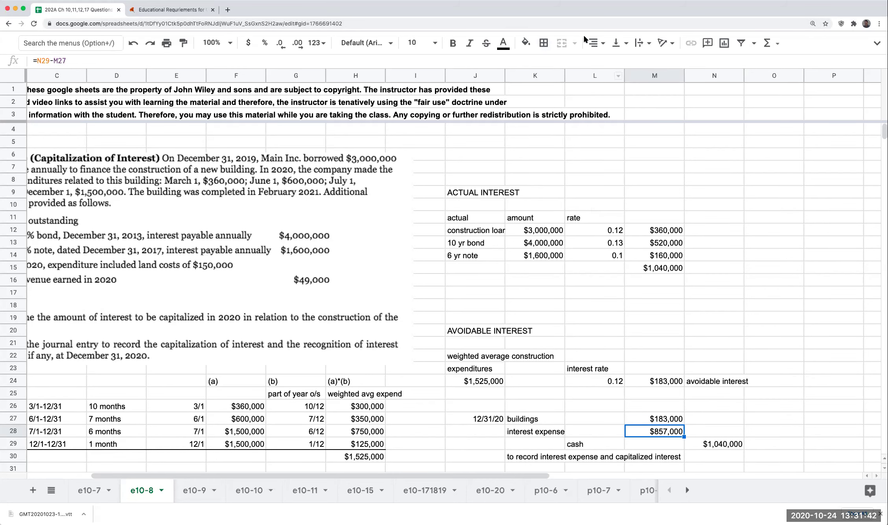